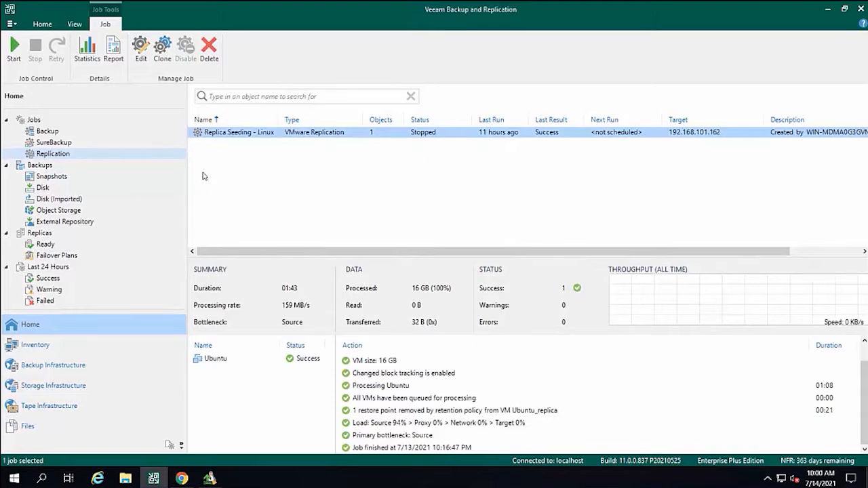
Start an immediate failover for the Ubuntu replica in the ready replicas.
click(46, 244)
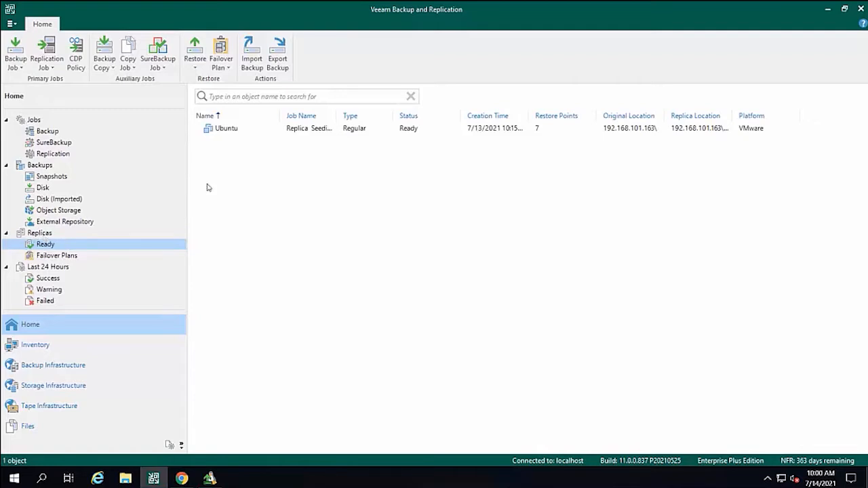
click(228, 131)
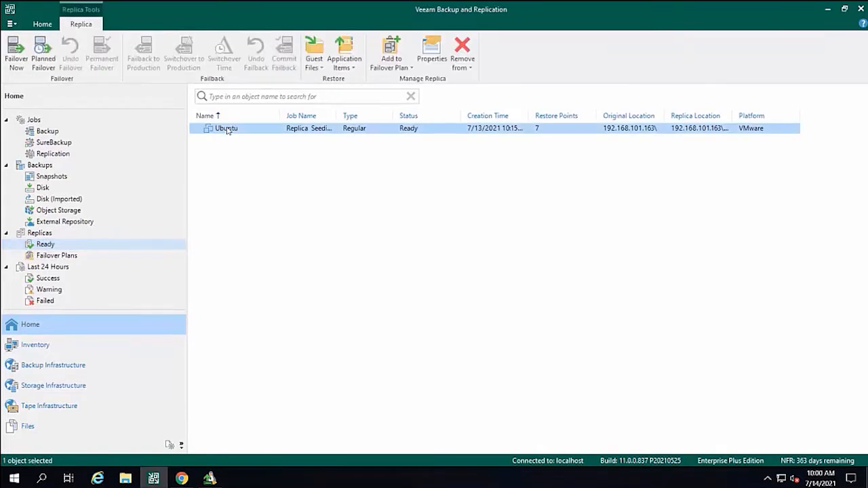
right_click(226, 130)
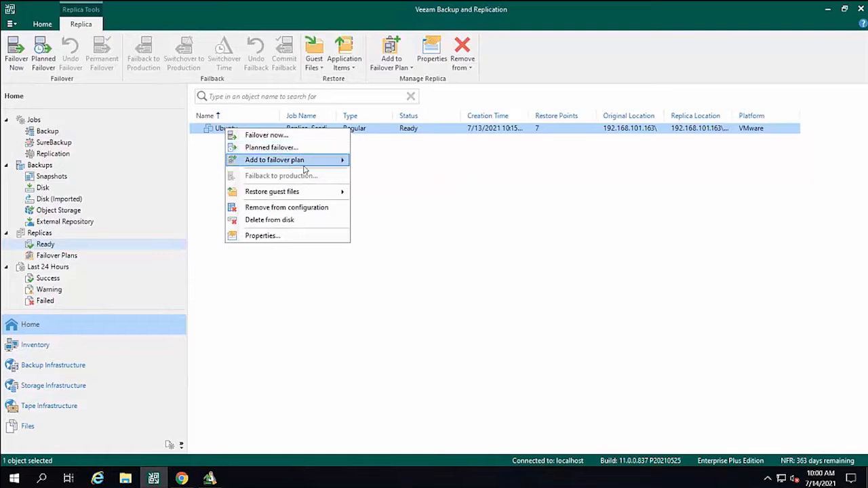
mouse_move(301, 164)
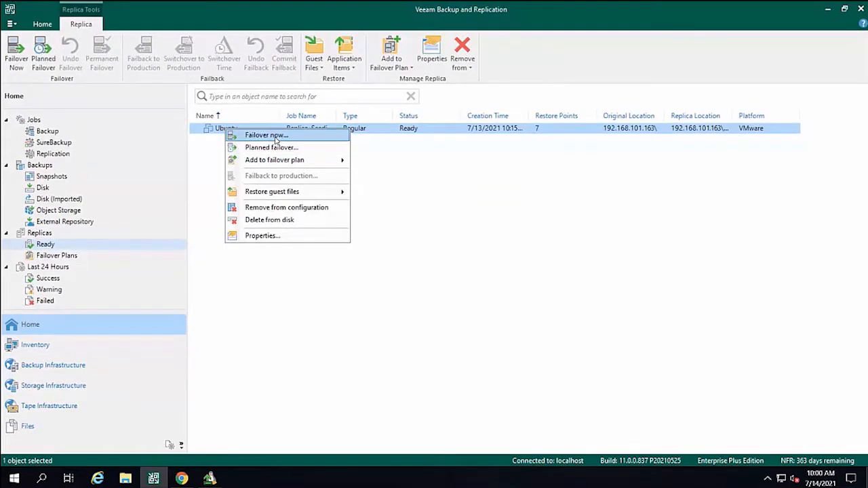
click(276, 138)
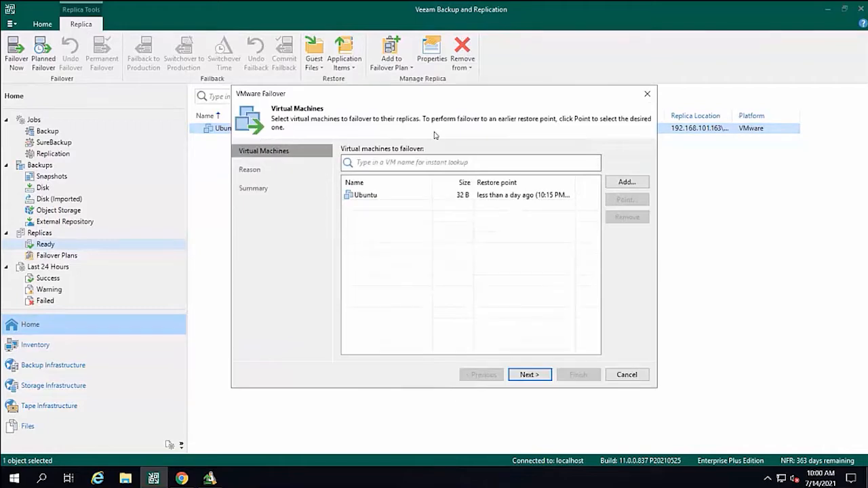
Enter "testing failover" as the restore reason for the Ubuntu VM and run the failover.
click(358, 195)
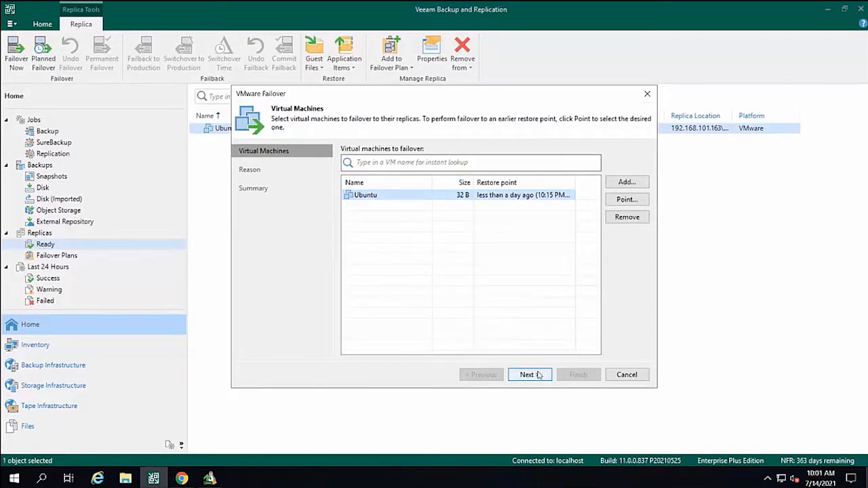
click(539, 375)
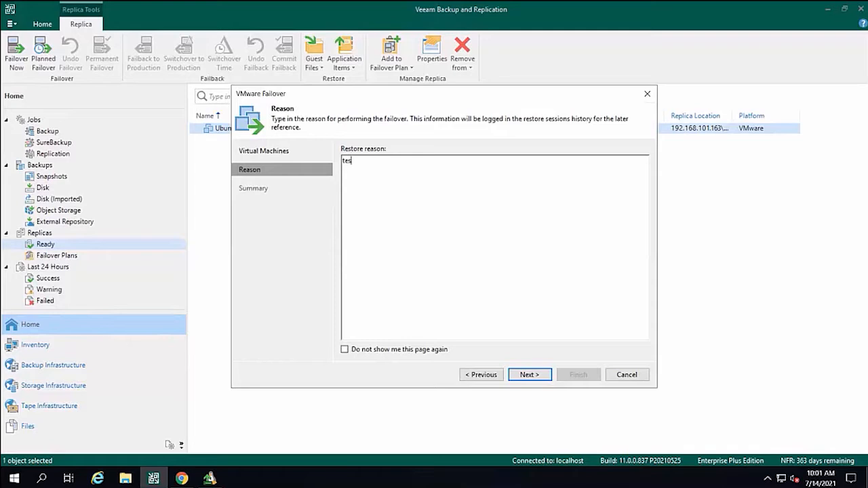
text(testing failover)
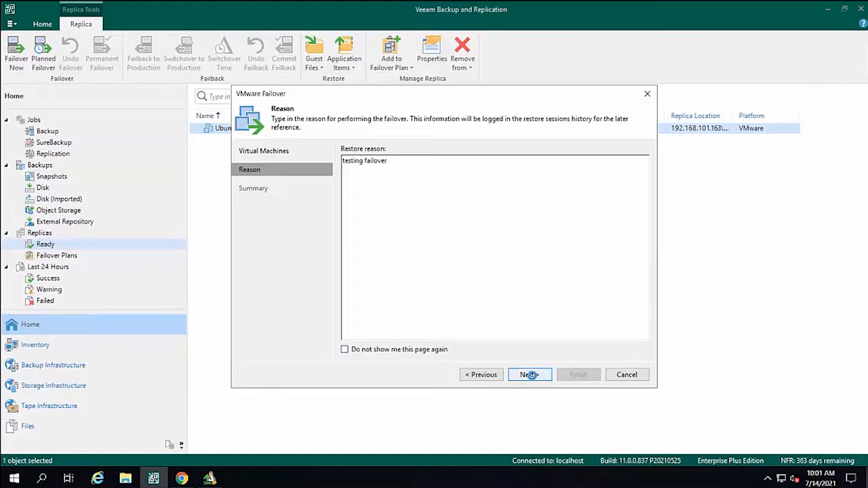
click(532, 375)
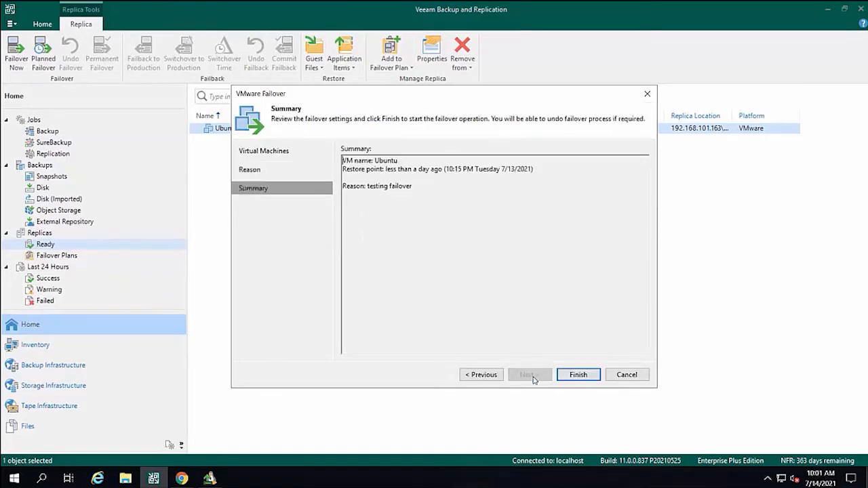
click(578, 375)
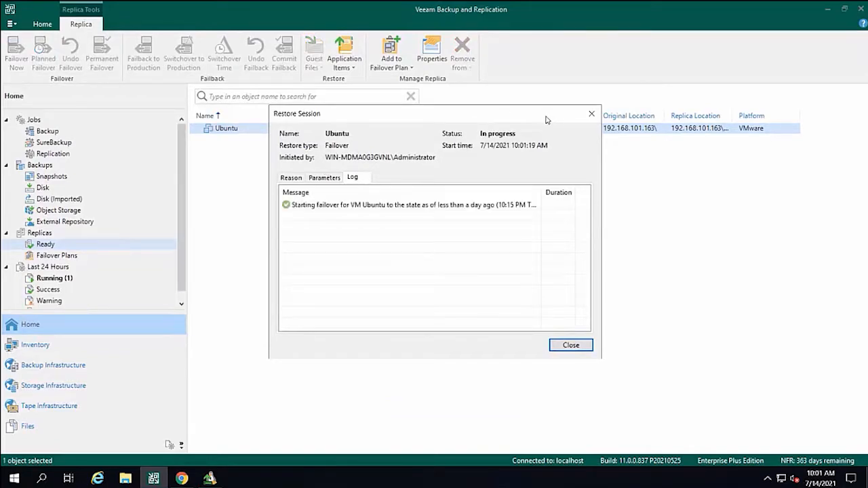
Switch to the vCenter login page in Chrome and sign in with the saved administrator account and its password.
click(182, 477)
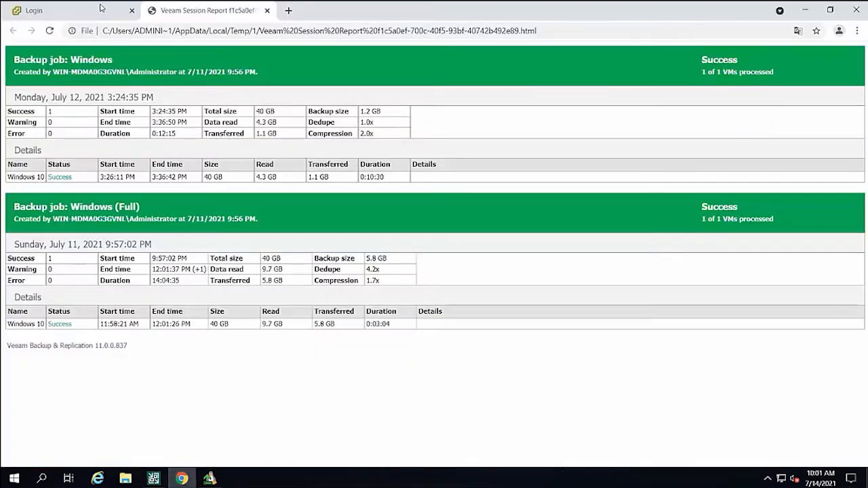
click(101, 8)
click(180, 246)
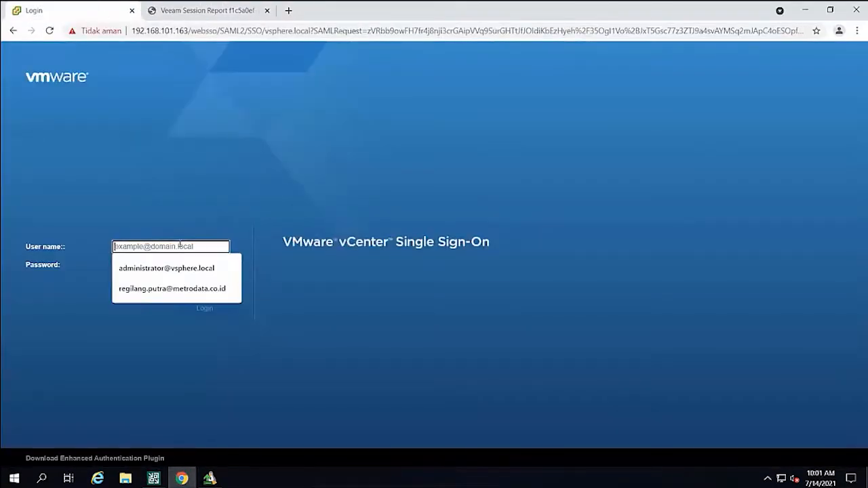
click(180, 269)
click(180, 265)
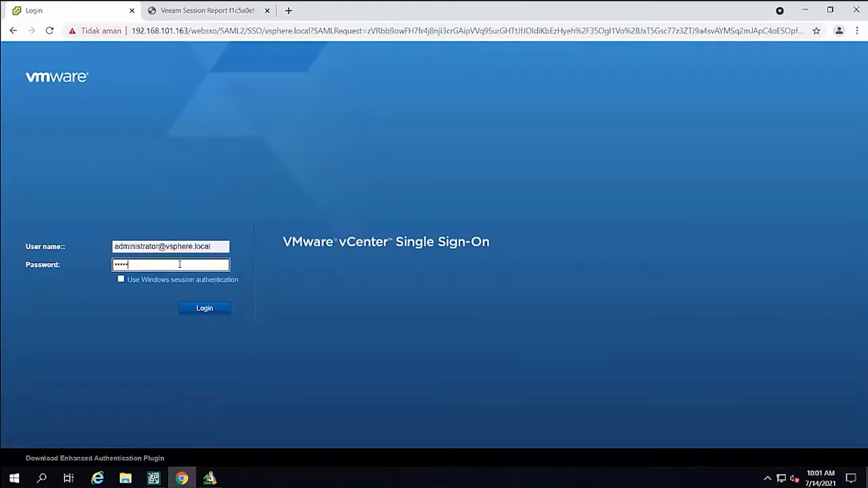
key(Return)
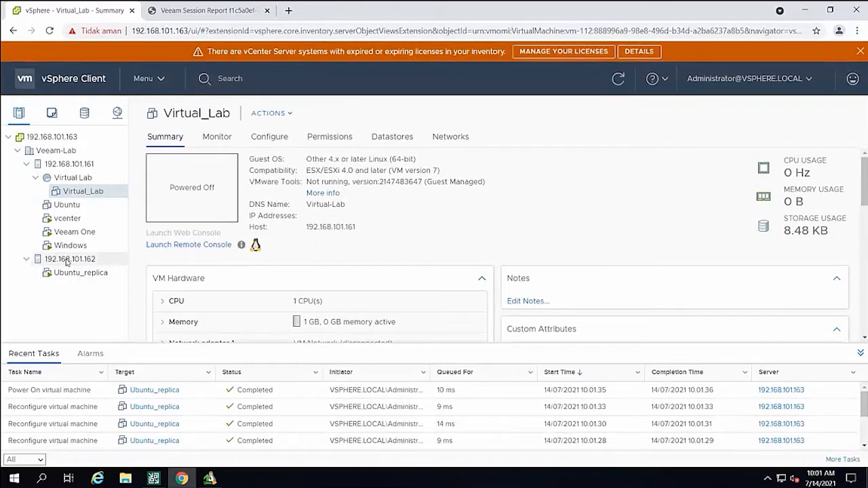
Check Ubuntu_replica under host 192.168.101.162, and switch to Veeam Backup and Replication to read the failover session log.
click(69, 260)
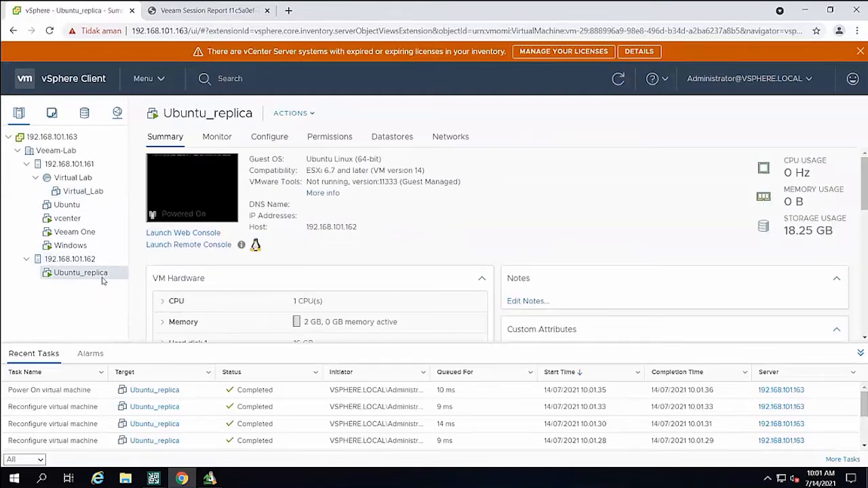
click(156, 477)
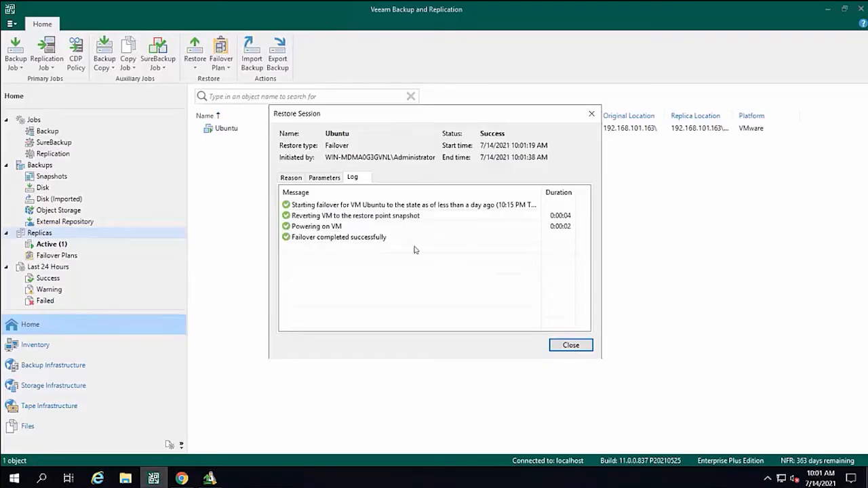
click(352, 240)
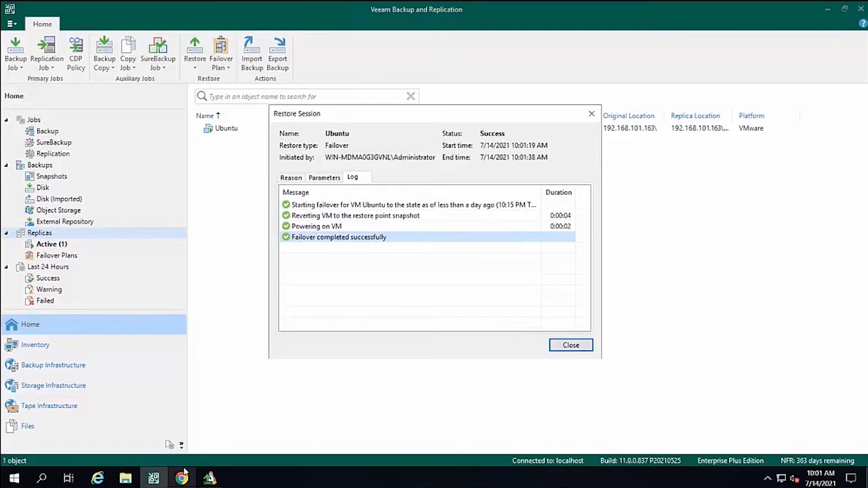
Return to vSphere in Chrome and open the web console of Ubuntu_replica.
mouse_move(183, 476)
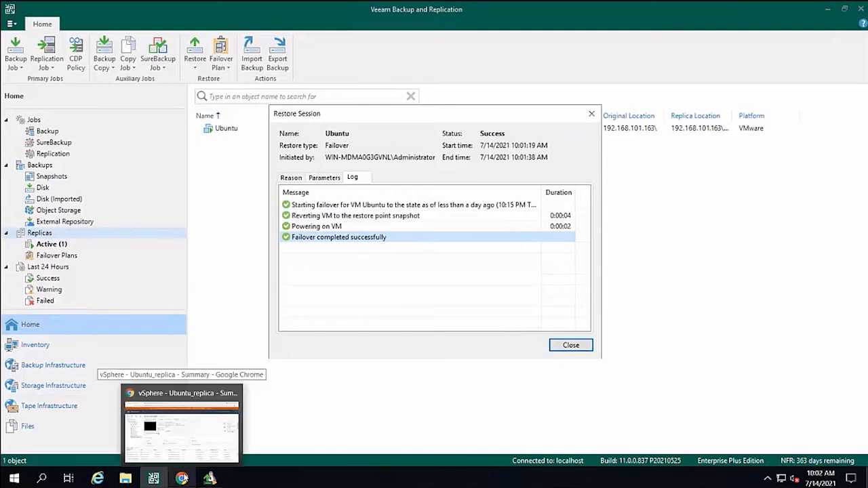
click(183, 478)
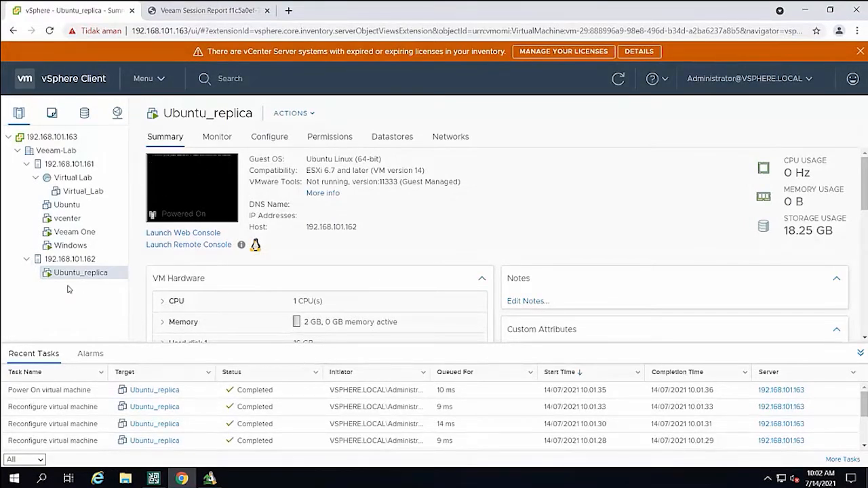
click(214, 197)
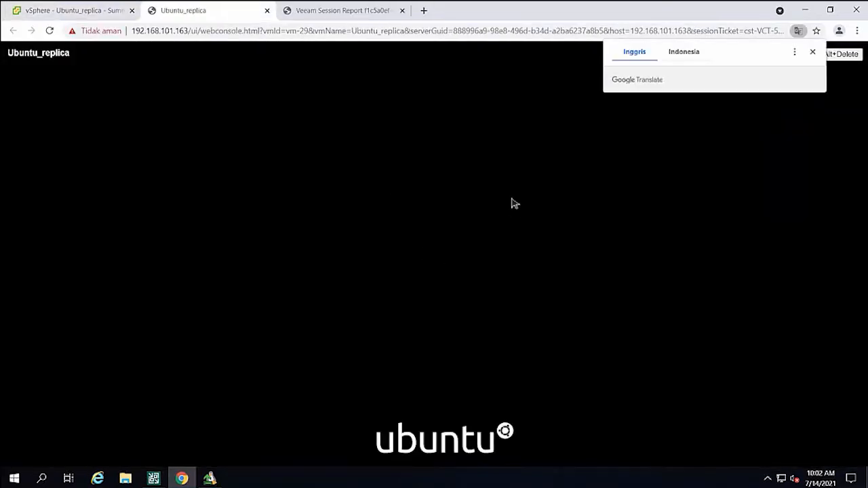
click(87, 11)
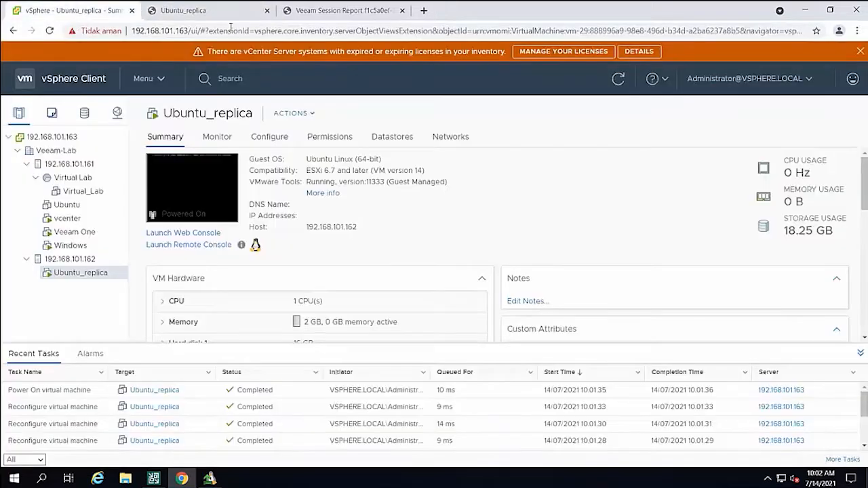
click(226, 14)
Log in to Ubuntu on the replica with the veeam account's password.
click(427, 273)
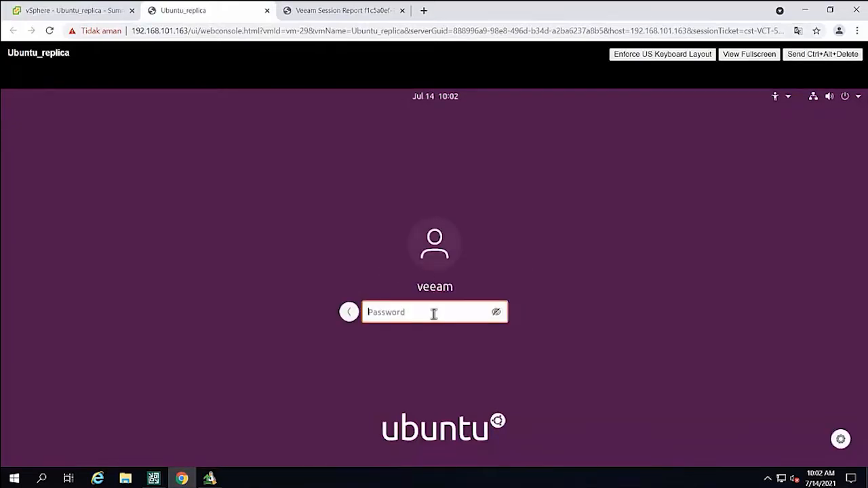
text(veeam12)
key(Return)
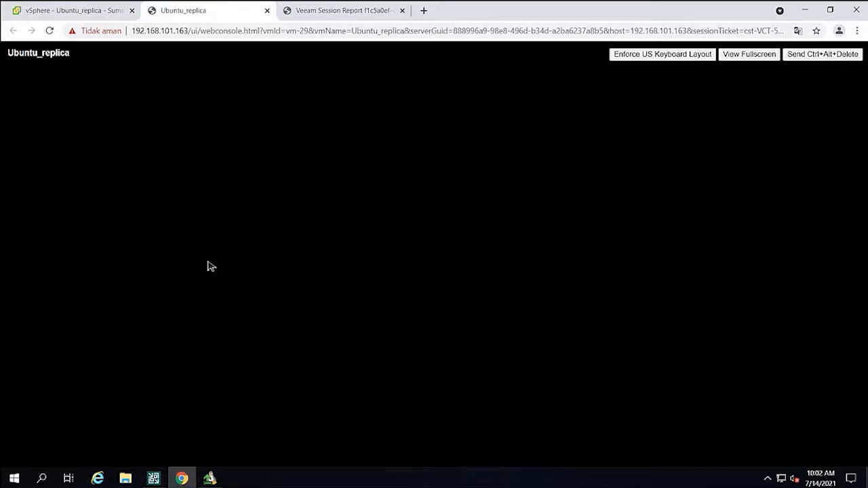
Close the restore session in Veeam and review the Replica Seeding - Linux job settings through the Re-IP rules, cancelling the edit.
click(156, 478)
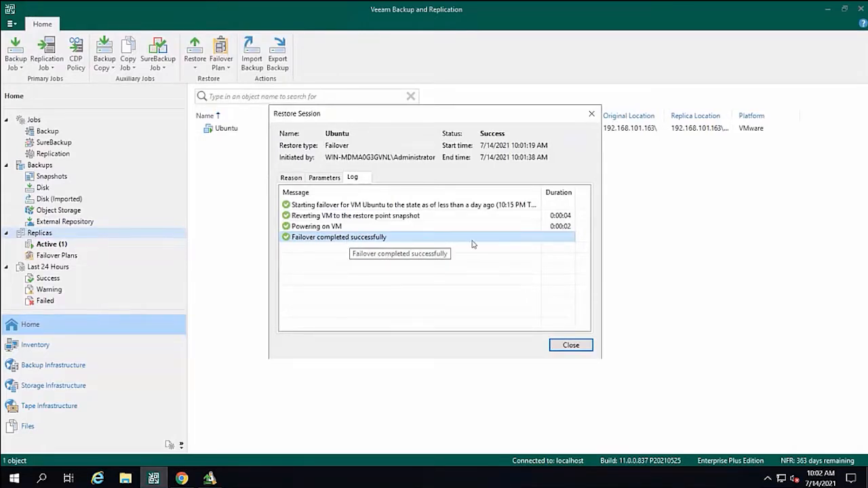
click(570, 345)
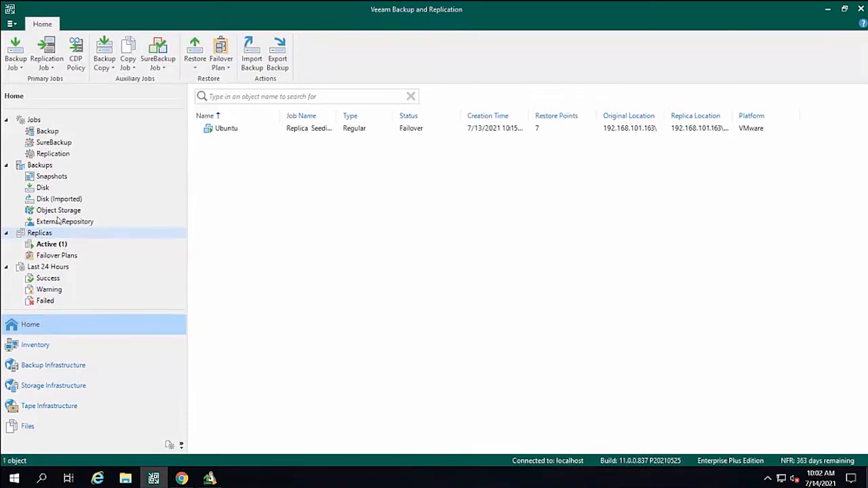
click(51, 154)
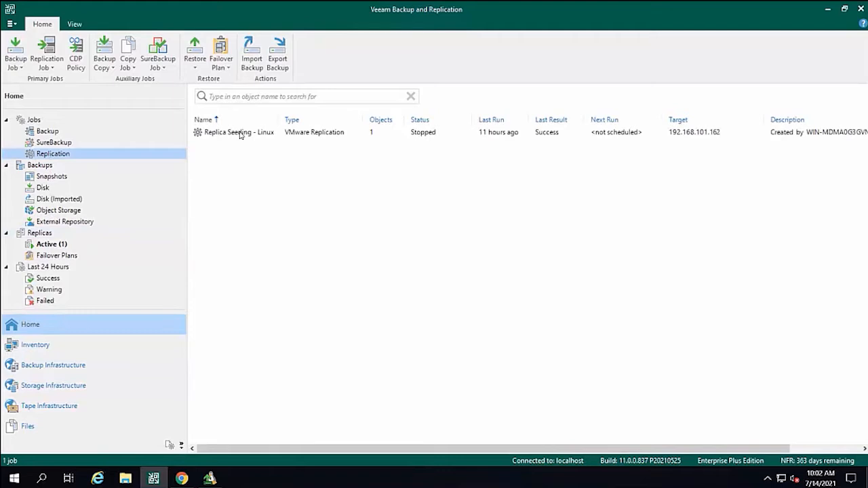
click(240, 135)
right_click(238, 131)
click(281, 245)
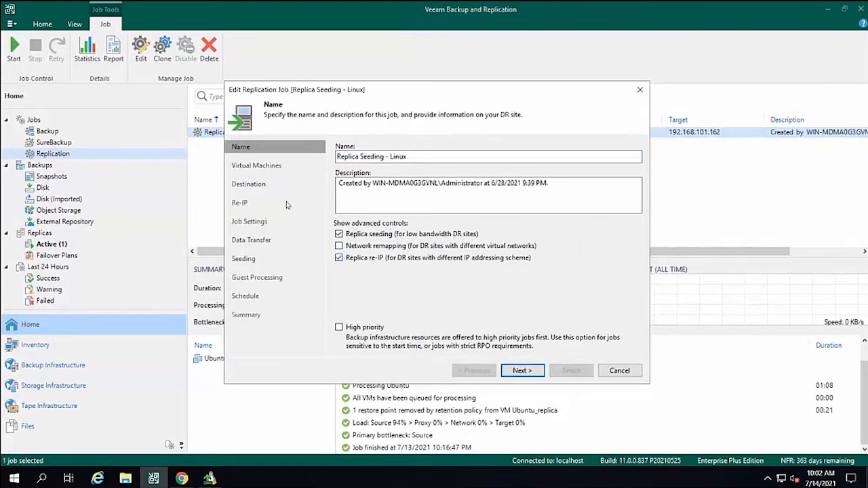
click(527, 377)
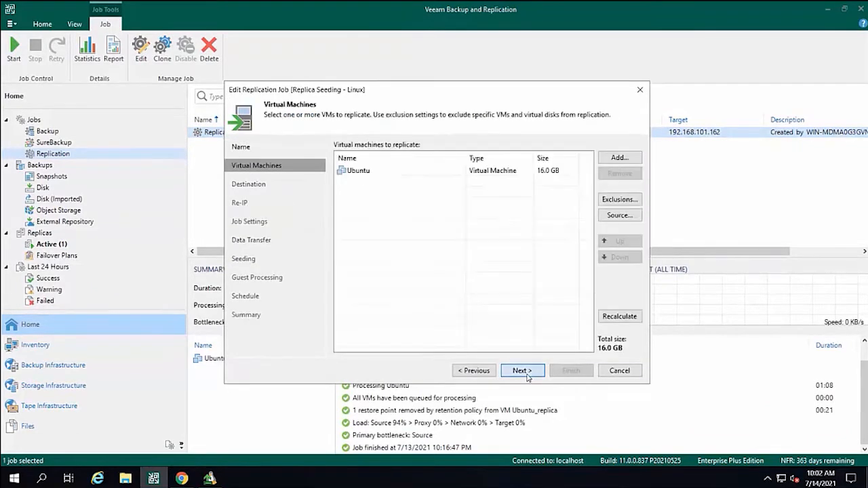
click(527, 376)
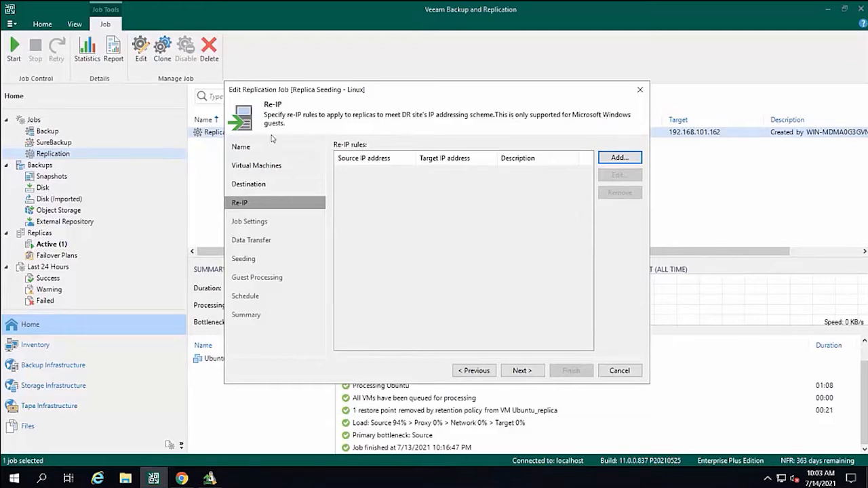
click(632, 372)
click(440, 253)
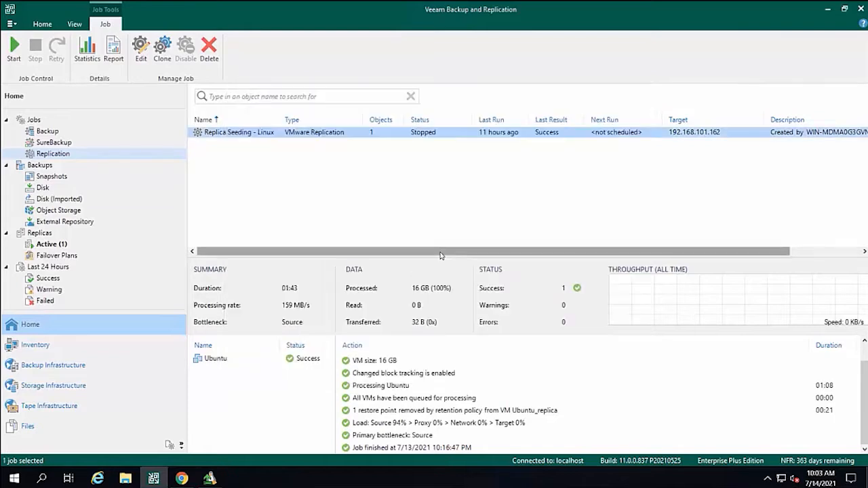
Select the Ubuntu VM among the active replicas to examine its failover and failback options.
click(51, 245)
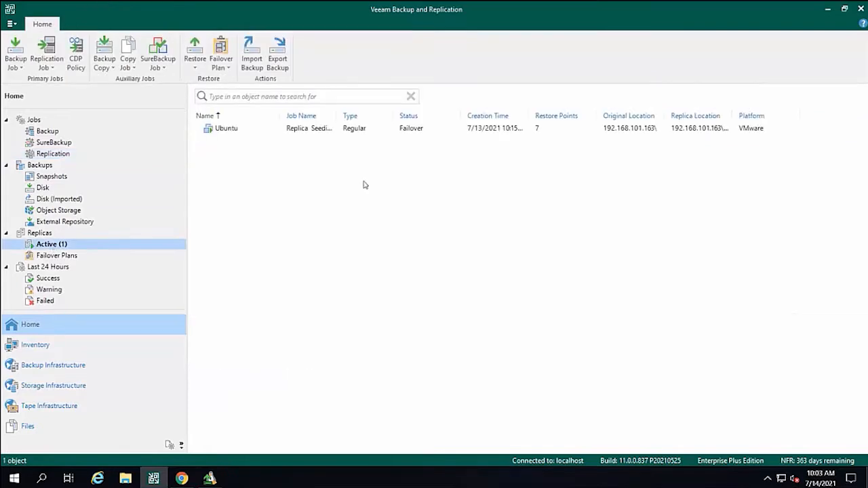
click(258, 131)
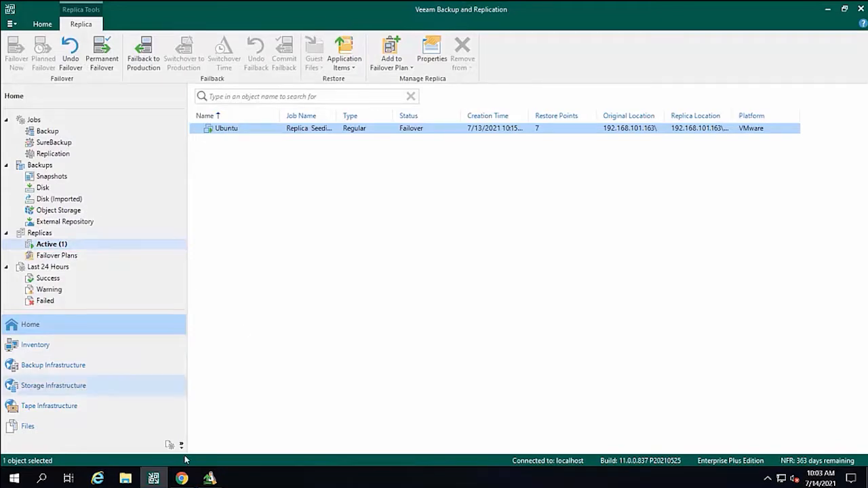
Switch to the Ubuntu_replica console in Chrome, dismiss the problem report, and create a desktop folder named failover.
click(182, 479)
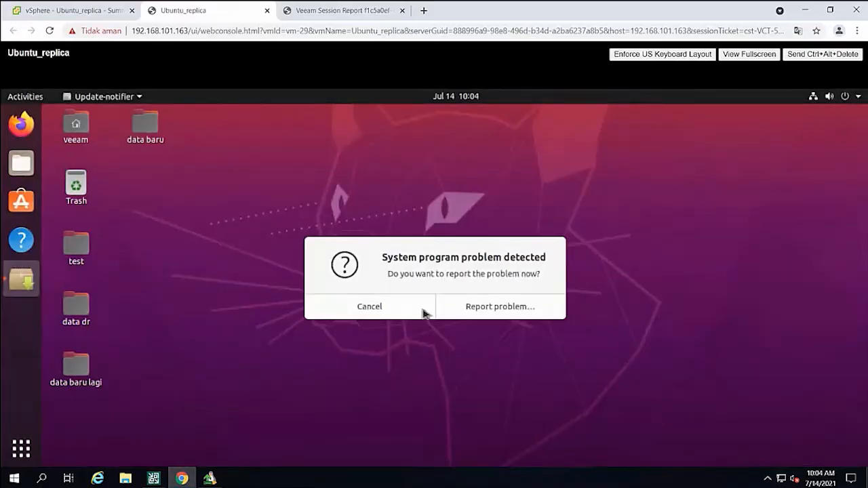
click(394, 313)
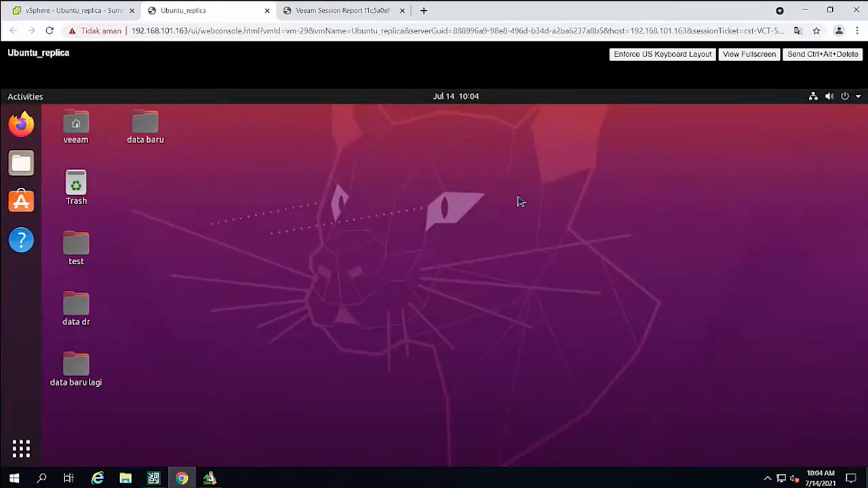
right_click(152, 206)
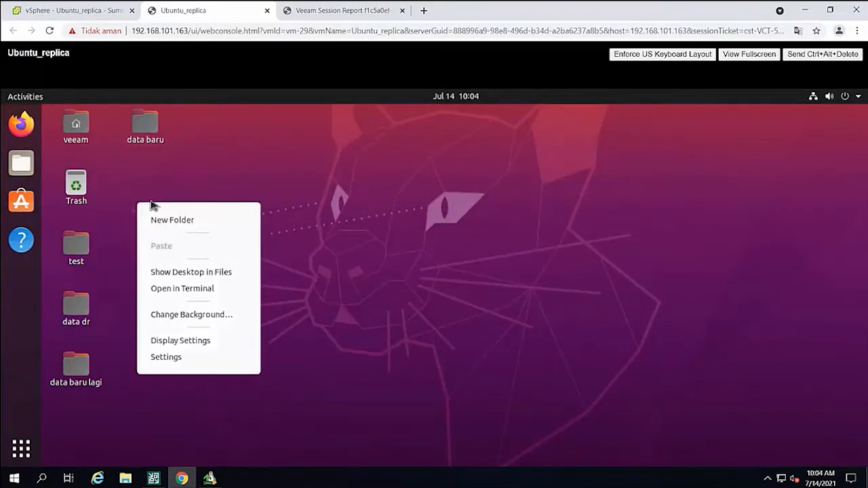
click(167, 219)
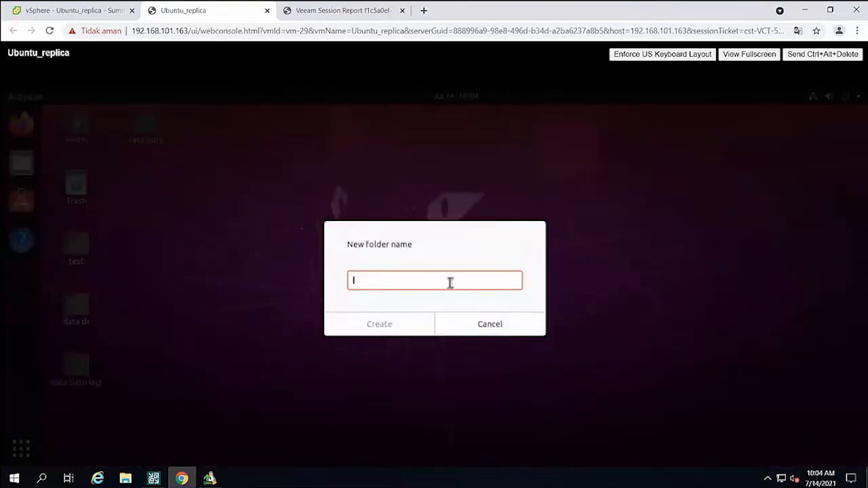
text(d)
key(BackSpace)
text(failover)
click(415, 319)
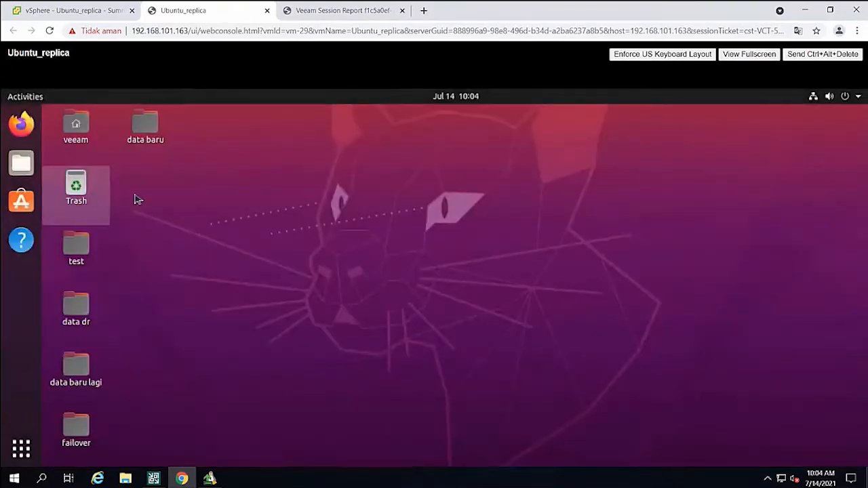
Open the failover folder from the Ubuntu desktop.
double_click(78, 425)
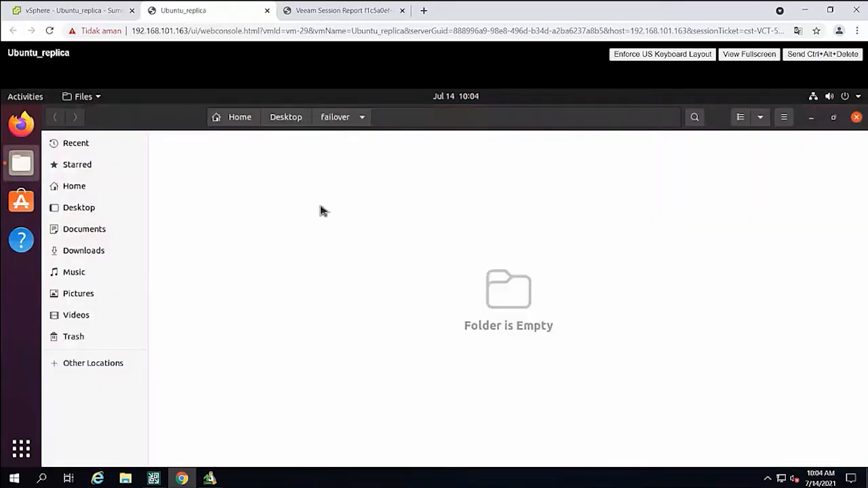
right_click(321, 210)
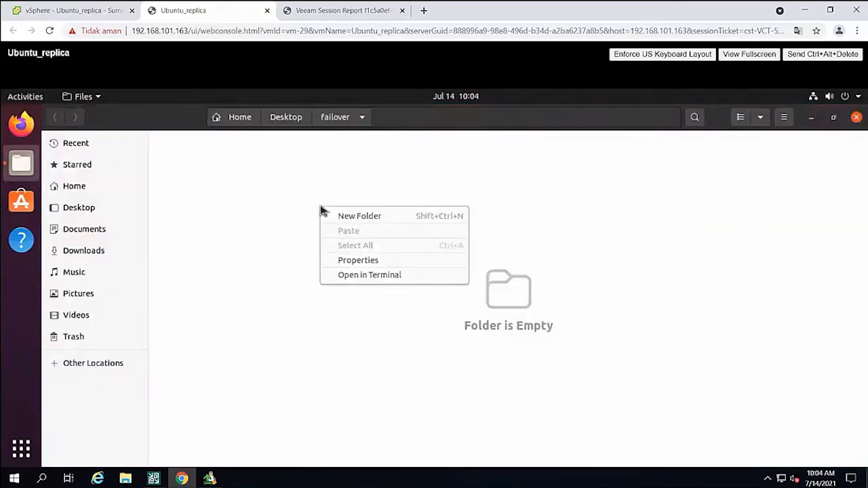
click(263, 207)
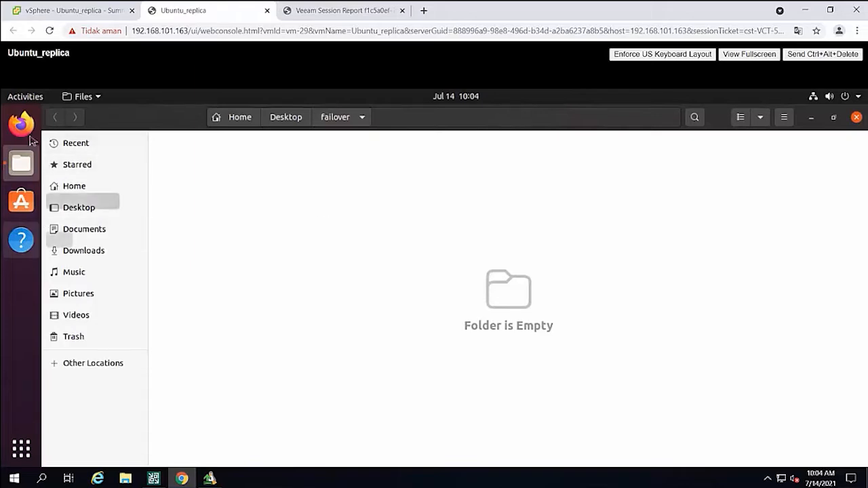
Find and launch Text Editor in Ubuntu and write "test data failover" in a new document.
click(21, 450)
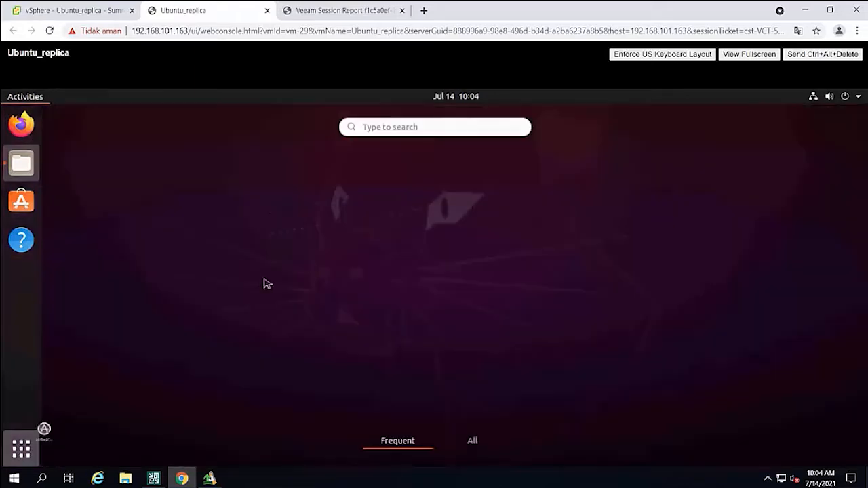
click(413, 128)
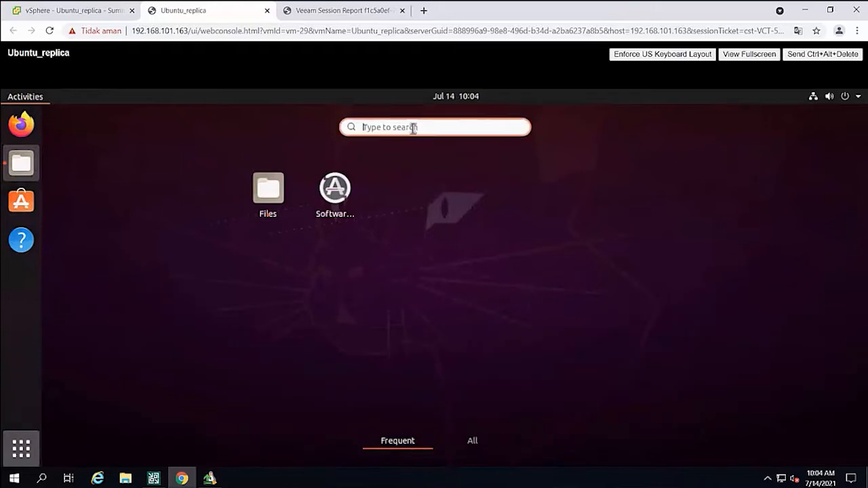
text(text)
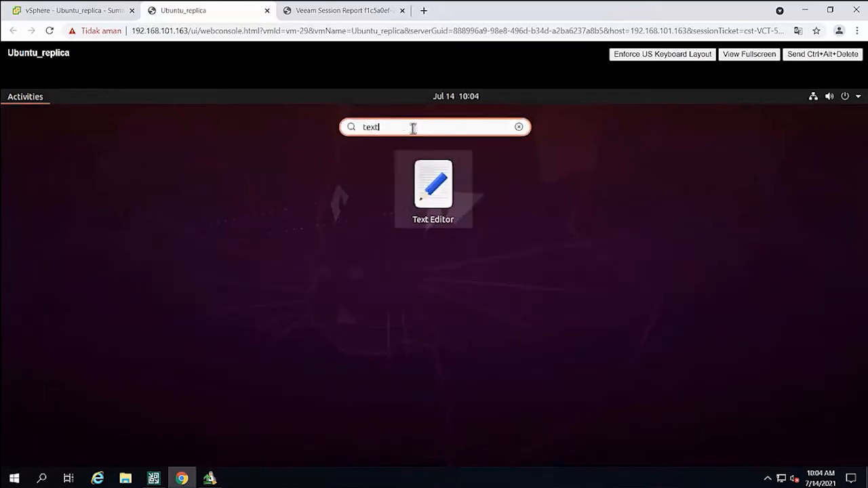
click(442, 189)
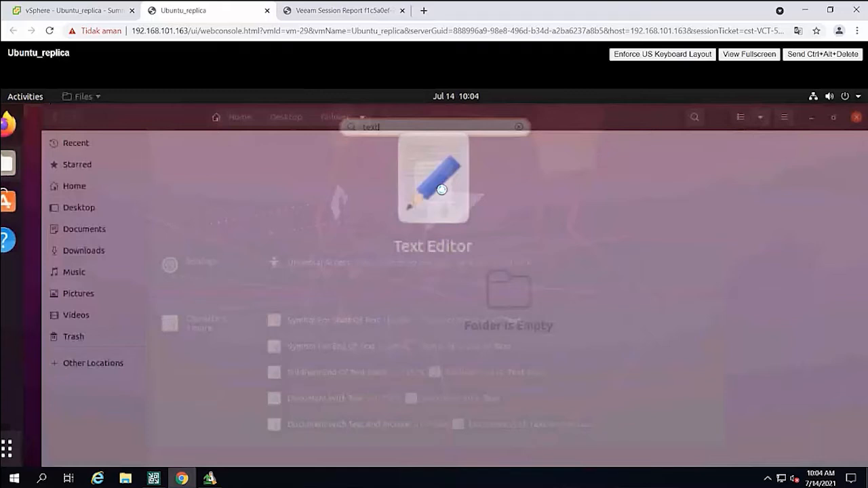
text(test da)
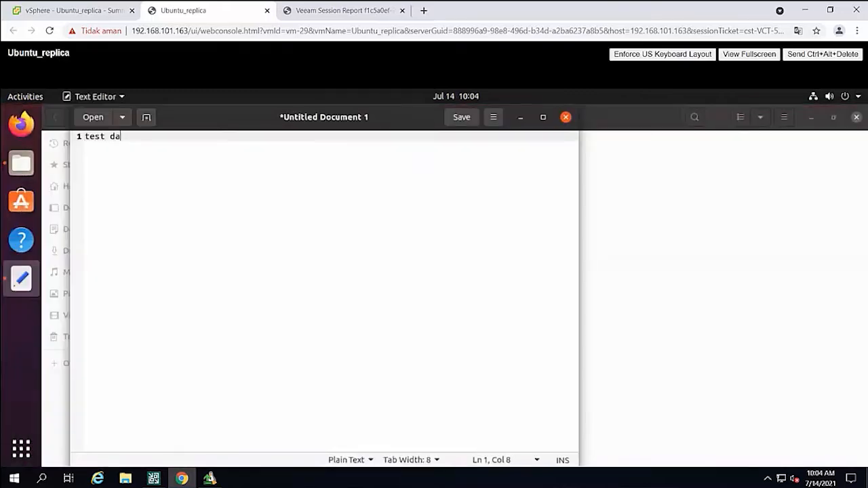
text(ta fai)
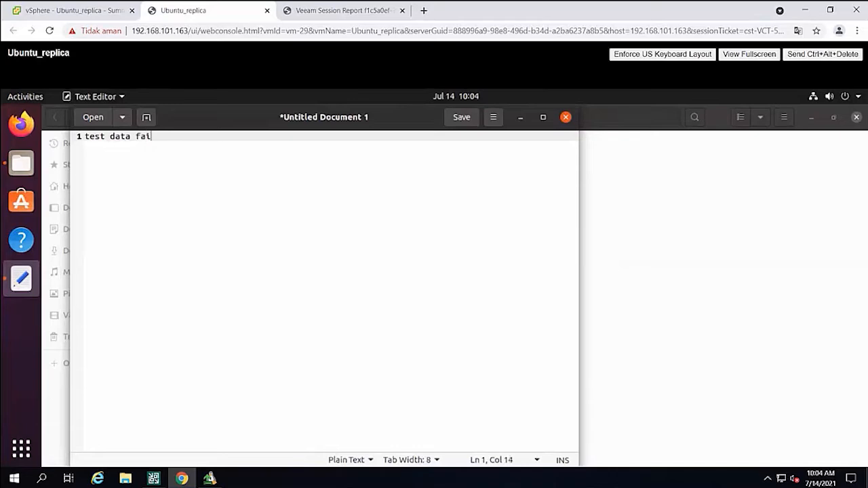
text(lover)
Save the document as test in the desktop's failover folder, and close Text Editor and the folder window.
click(122, 118)
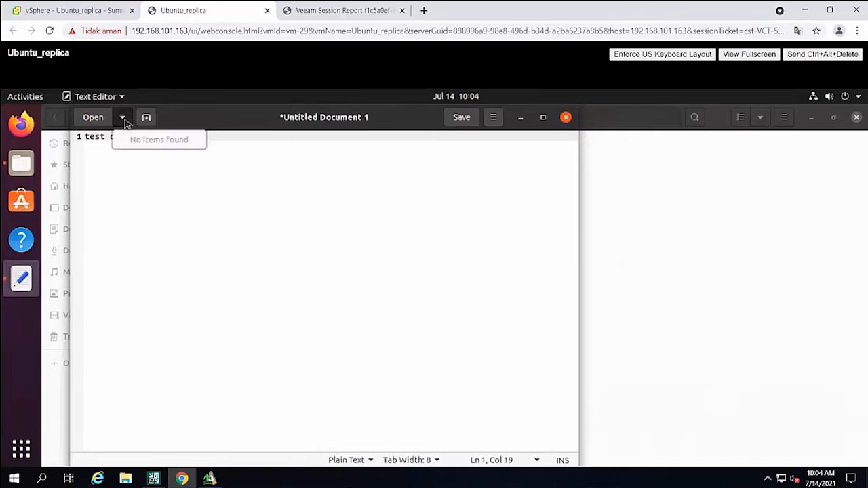
click(471, 128)
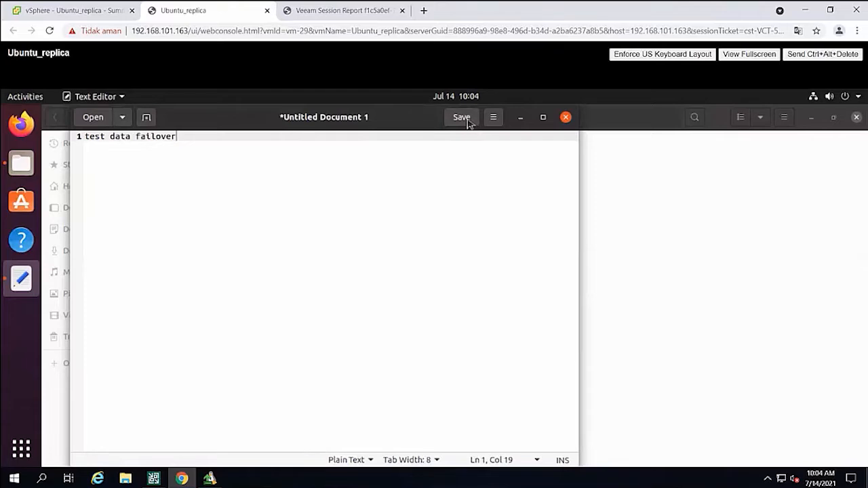
click(467, 121)
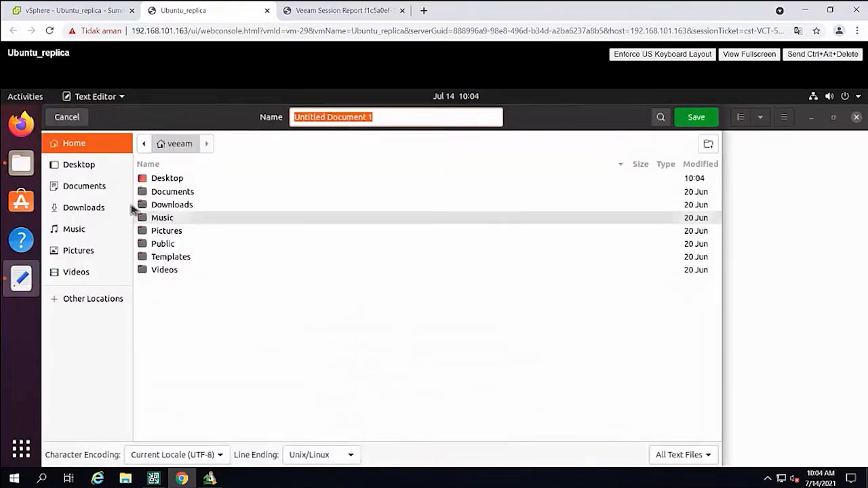
click(162, 179)
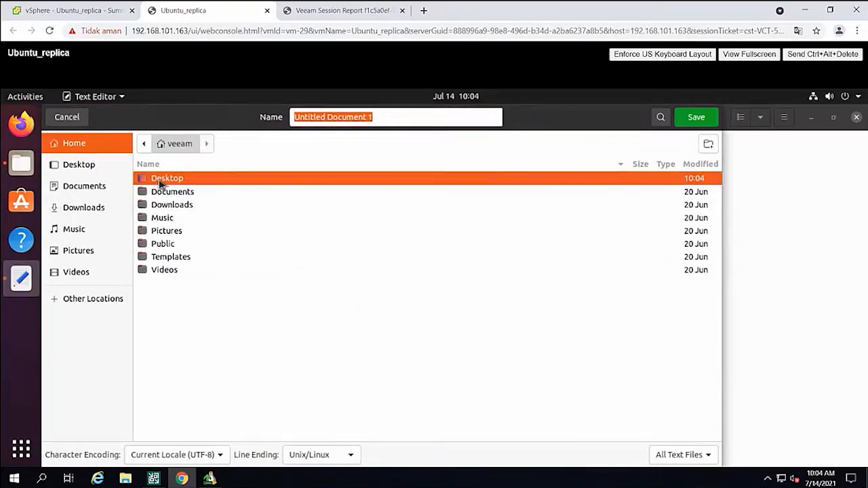
double_click(161, 180)
click(164, 219)
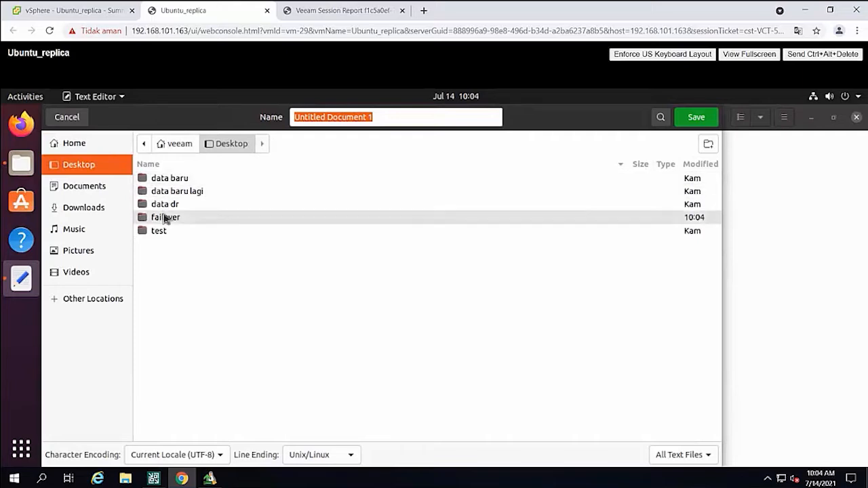
click(698, 124)
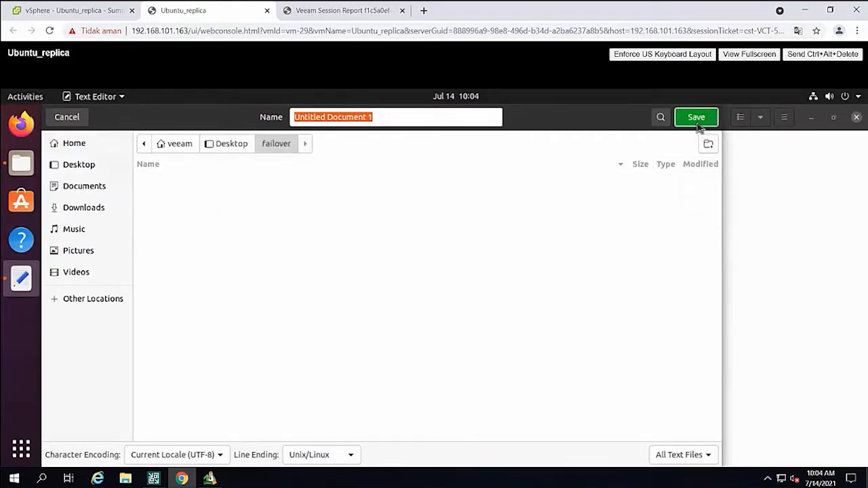
click(420, 119)
triple_click(420, 119)
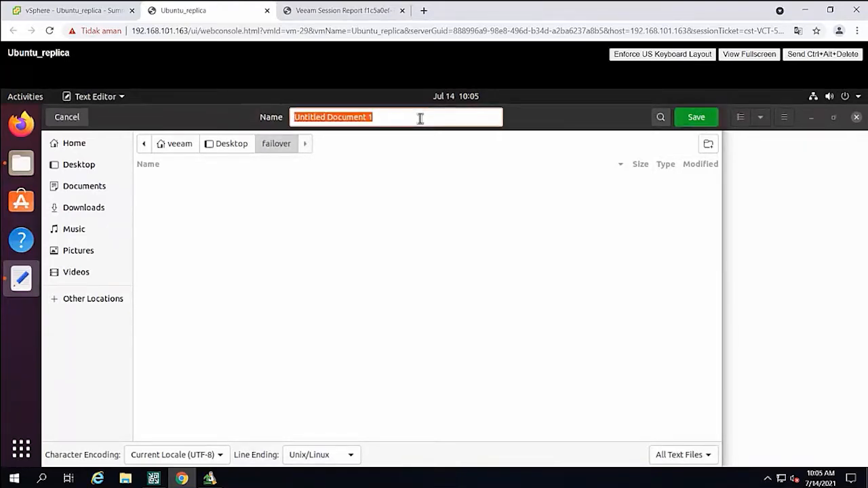
text(test)
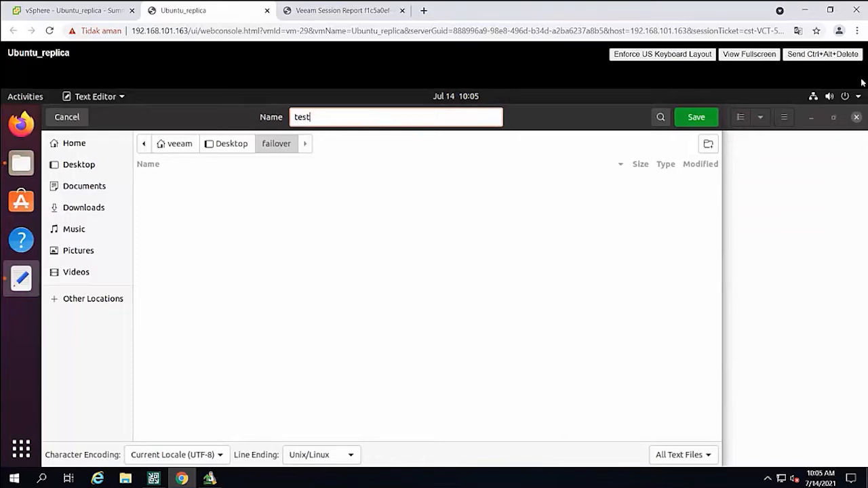
click(708, 116)
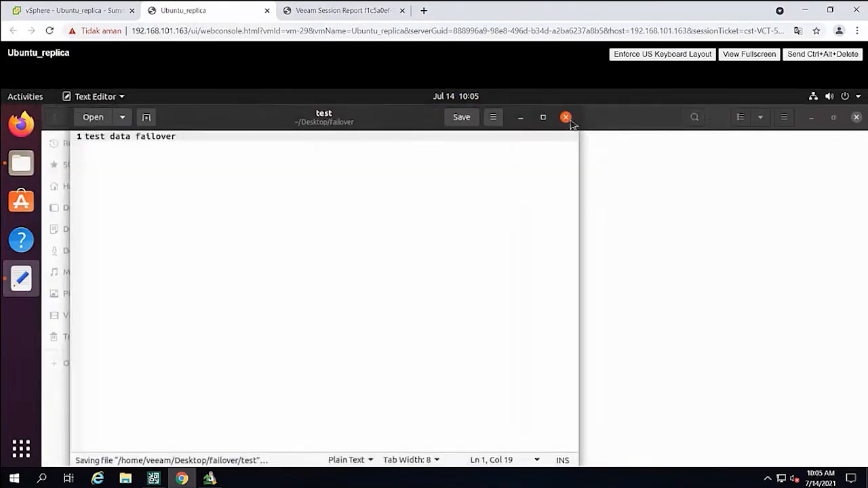
click(570, 122)
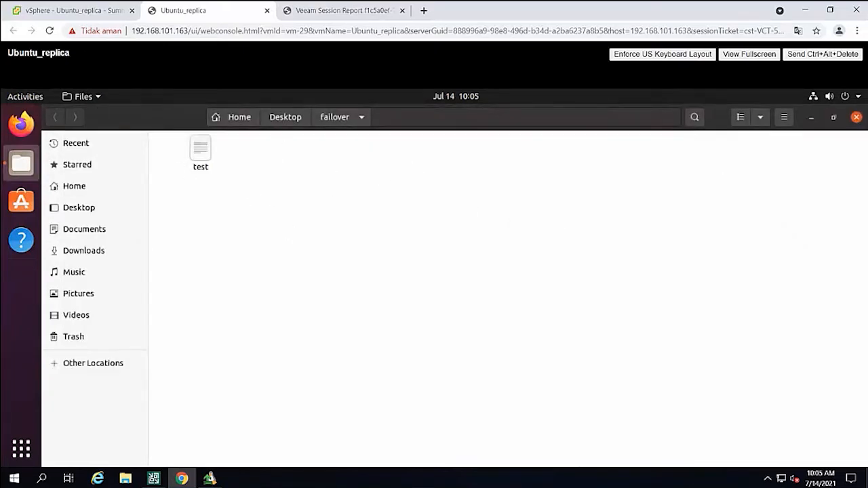
click(857, 118)
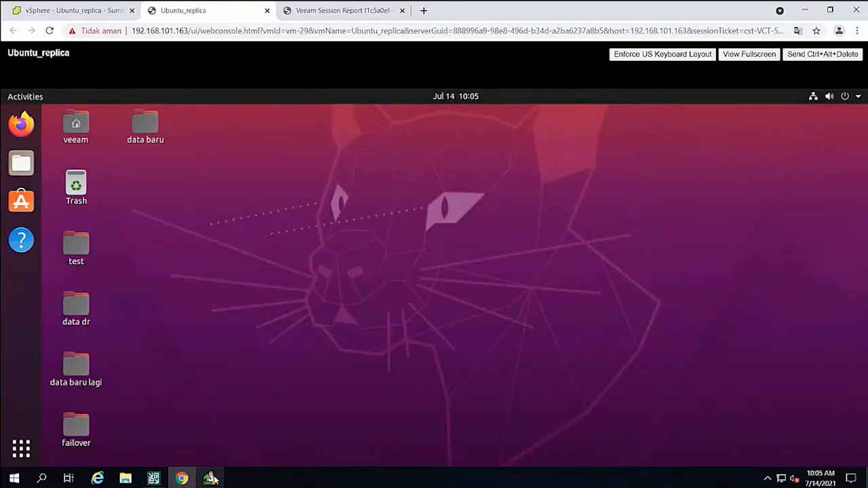
Switch to Veeam Backup and Replication and start a failback to production for the active Ubuntu replica.
click(184, 478)
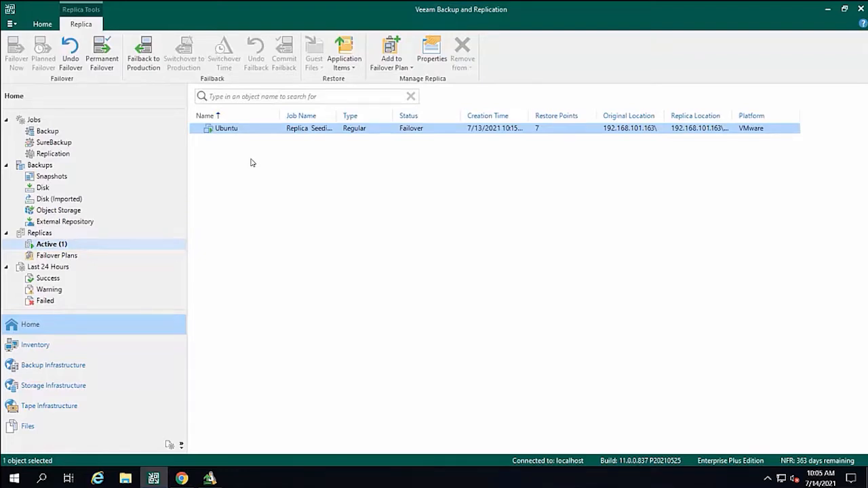
right_click(240, 130)
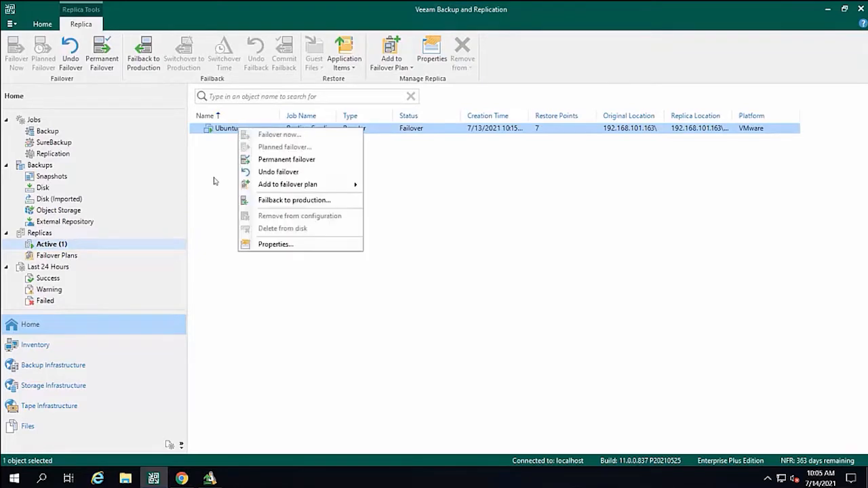
click(49, 249)
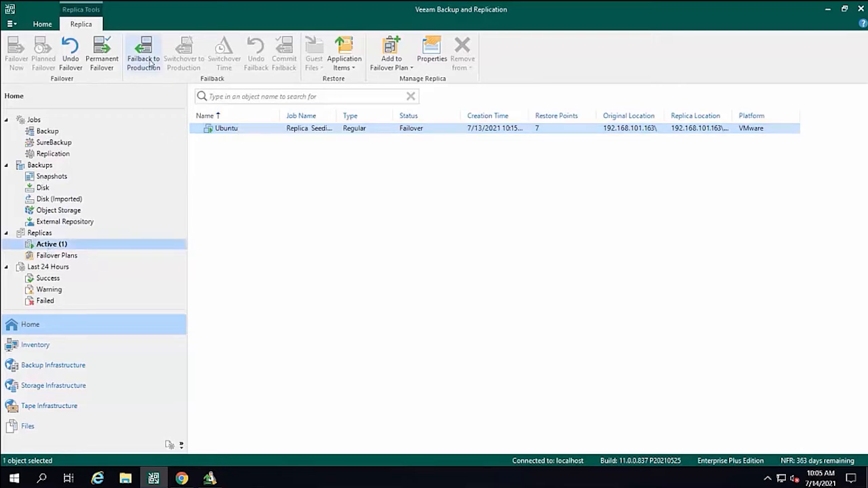
right_click(225, 129)
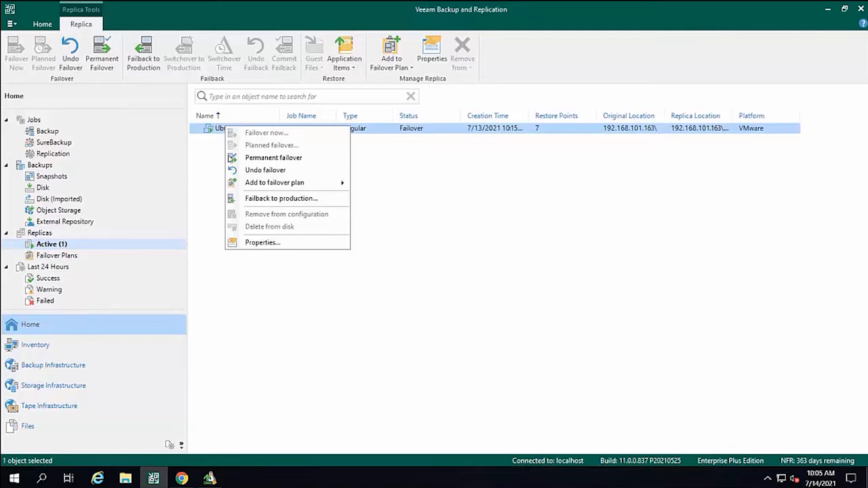
click(249, 198)
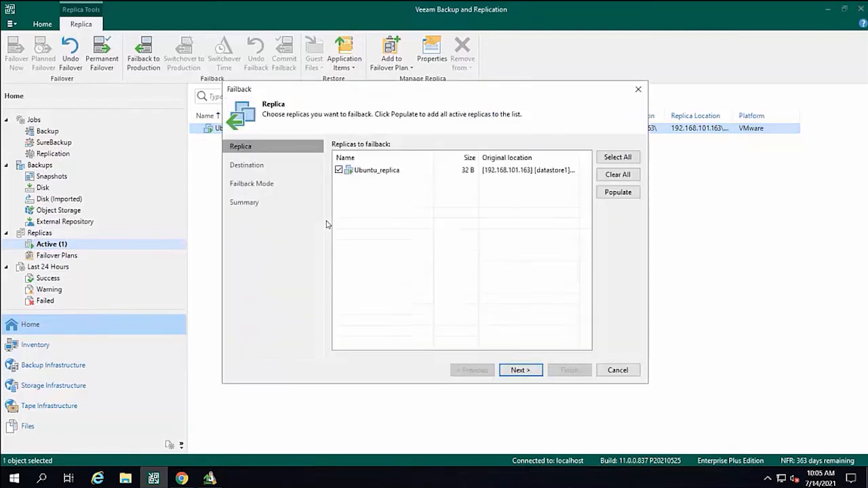
click(408, 171)
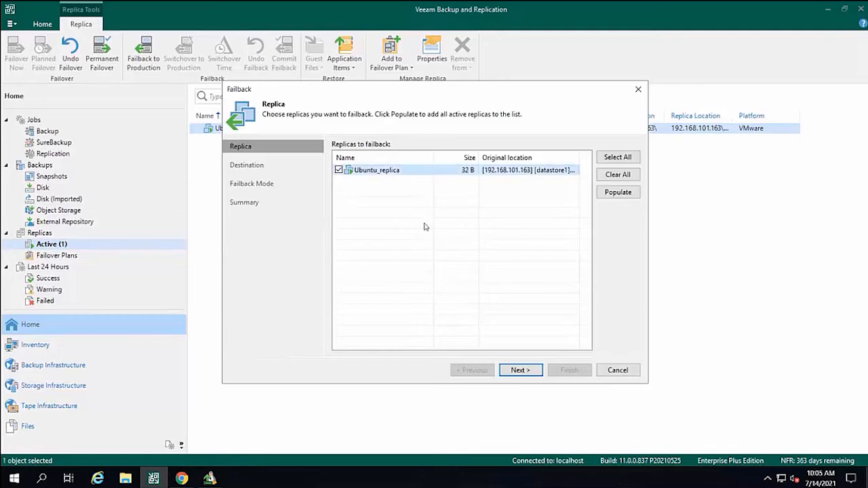
Configure the failback to the original VM with Quick rollback and Auto failback mode, proceeding to the summary.
click(521, 370)
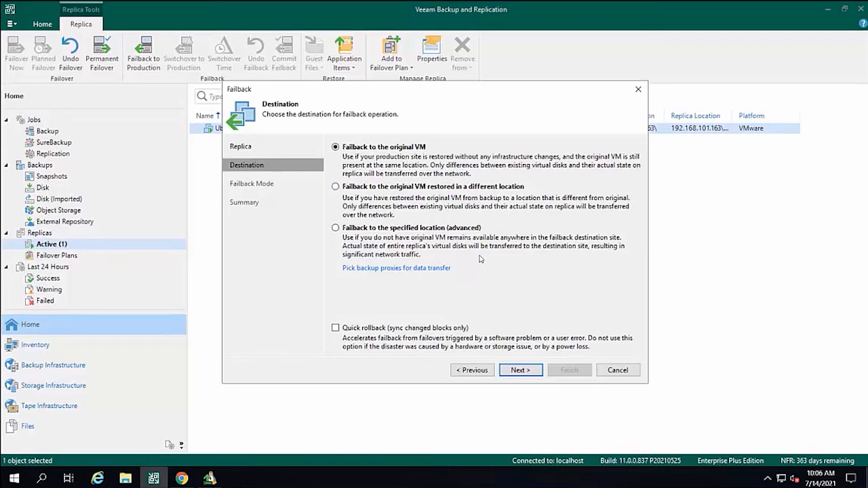
click(336, 329)
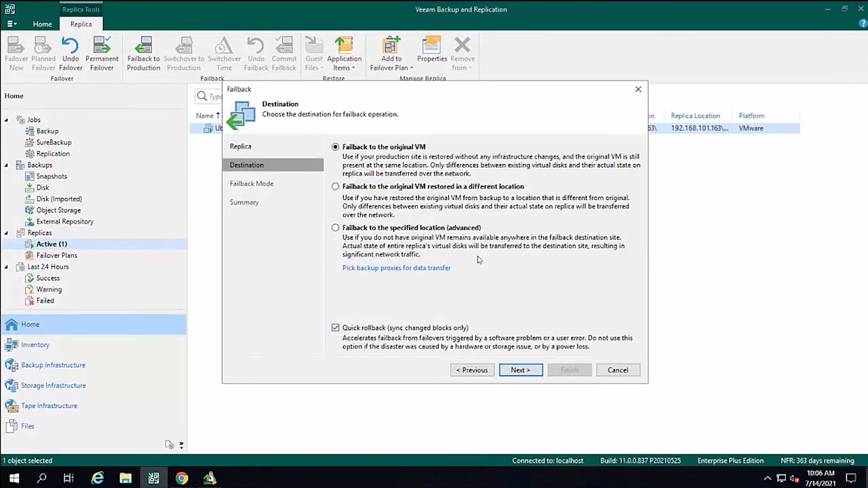
click(530, 372)
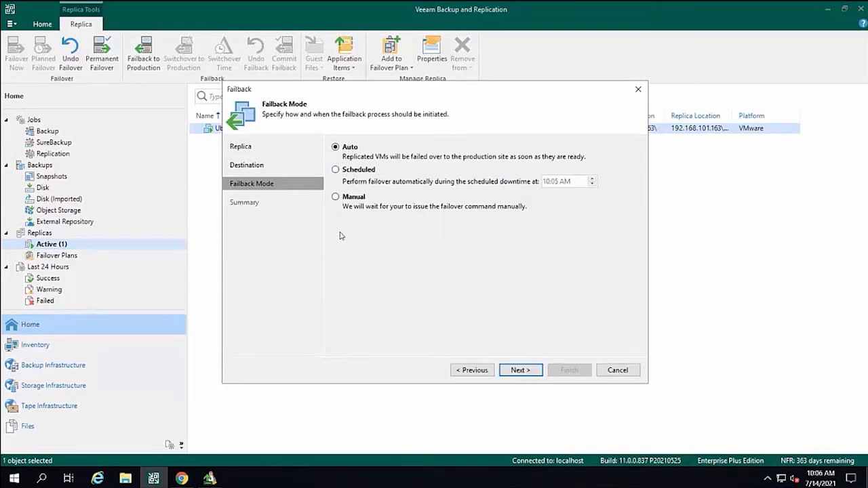
click(520, 370)
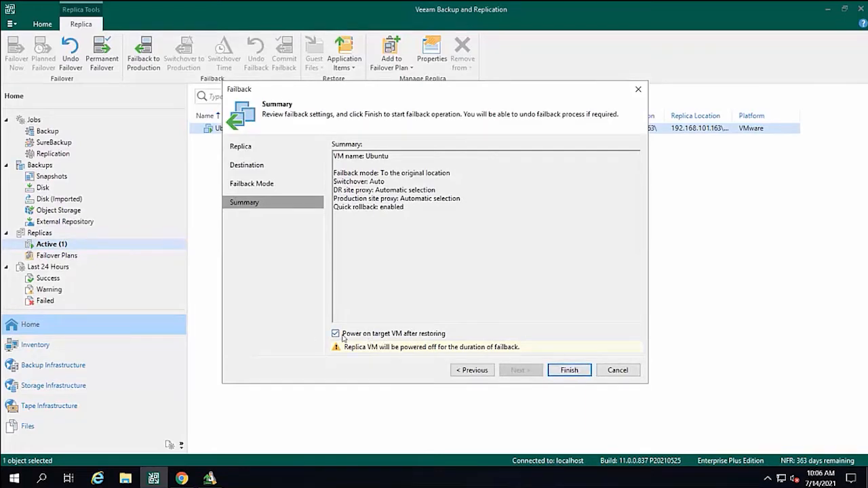
Start the failback with the target VM powered on after restoring, check the Ubuntu VM in vSphere Client, and close the Veeam restore session.
click(568, 370)
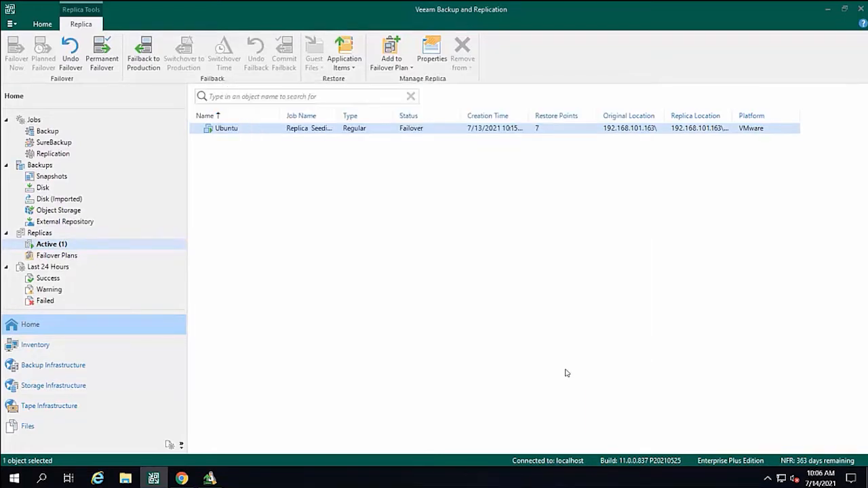
click(183, 479)
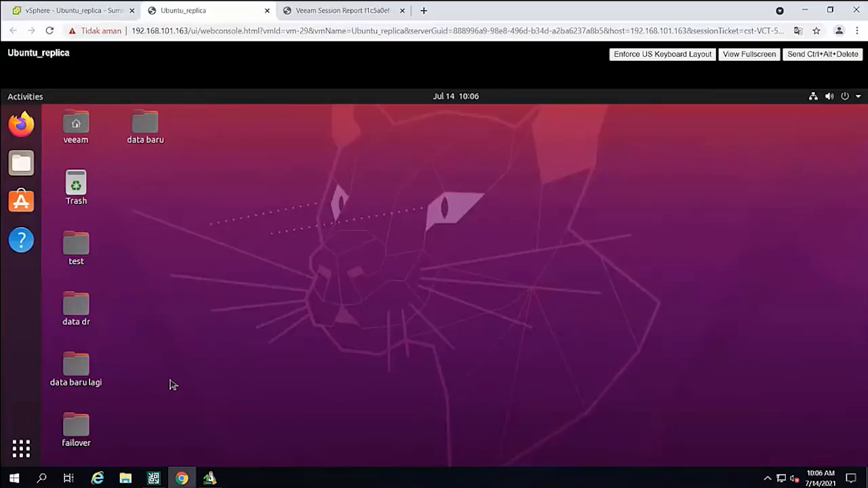
click(76, 11)
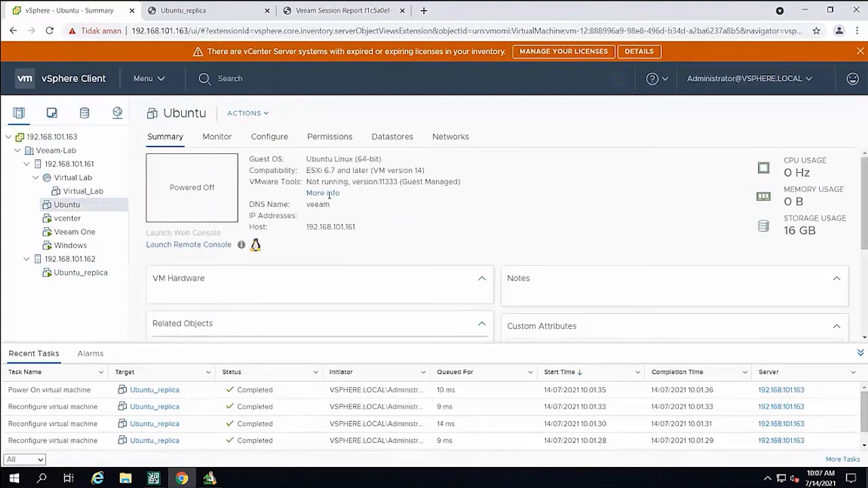
click(153, 479)
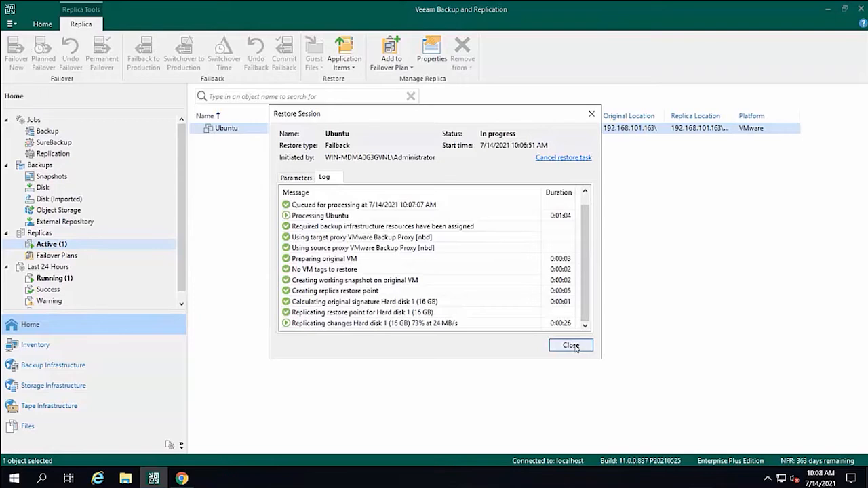
click(571, 345)
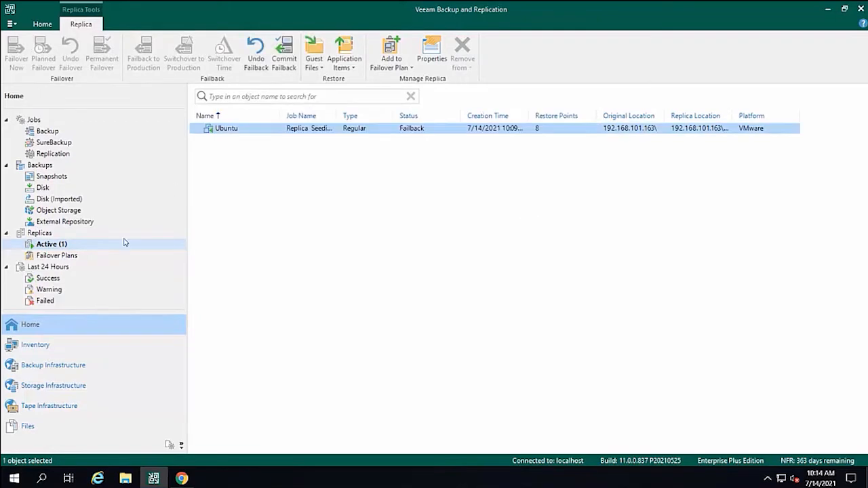
Check the active Ubuntu replica and examine the log of its latest switchover to production among the last 24 hours' successful sessions.
click(59, 248)
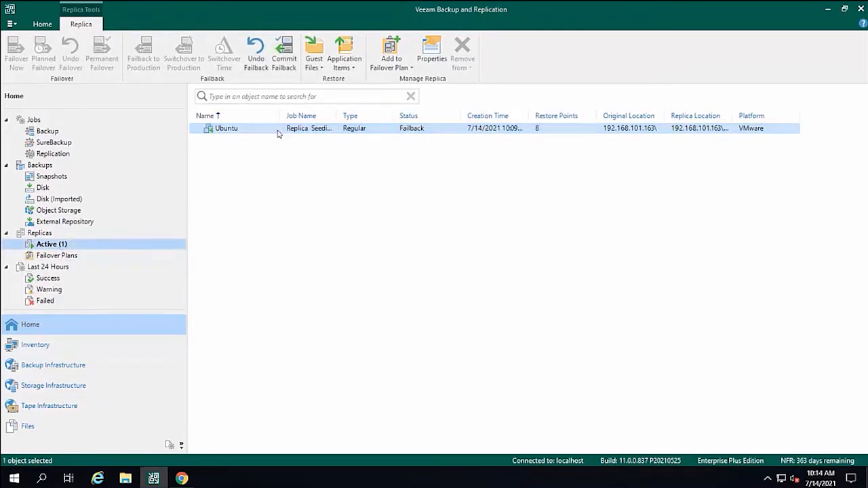
right_click(341, 132)
click(291, 188)
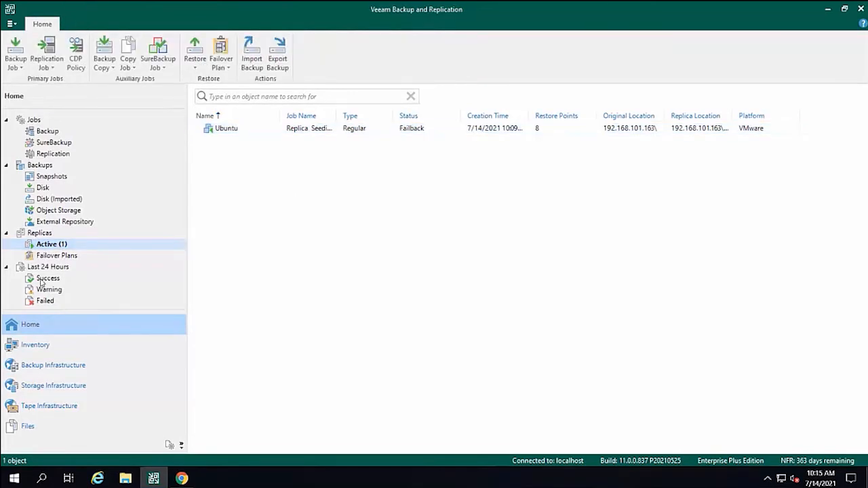
click(40, 280)
click(40, 53)
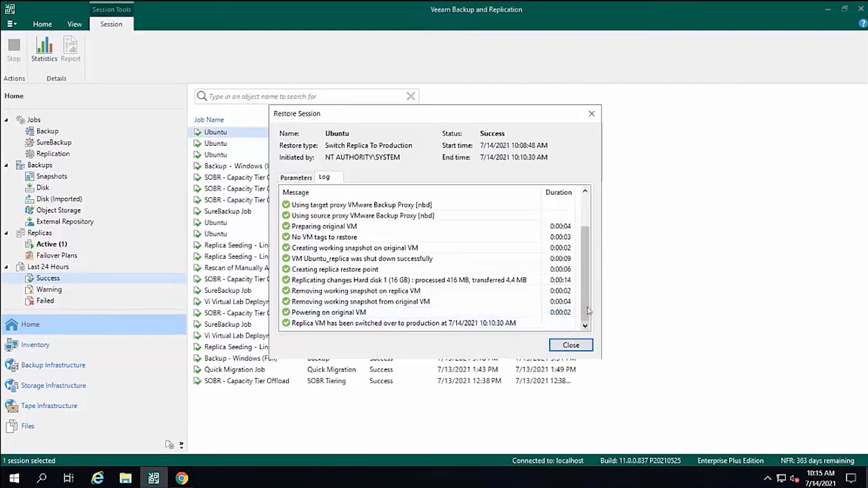
click(570, 345)
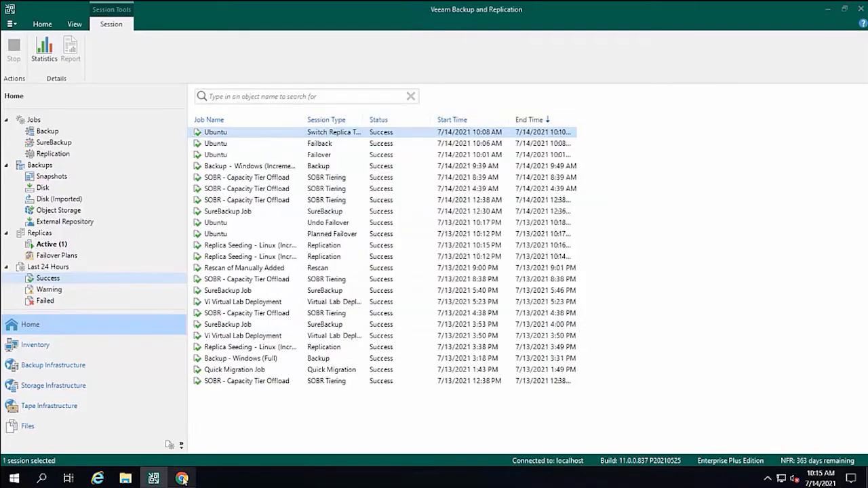
Switch to vSphere Client to check the original Ubuntu VM, and recheck the replica switchover log in Veeam Backup and Replication.
click(182, 478)
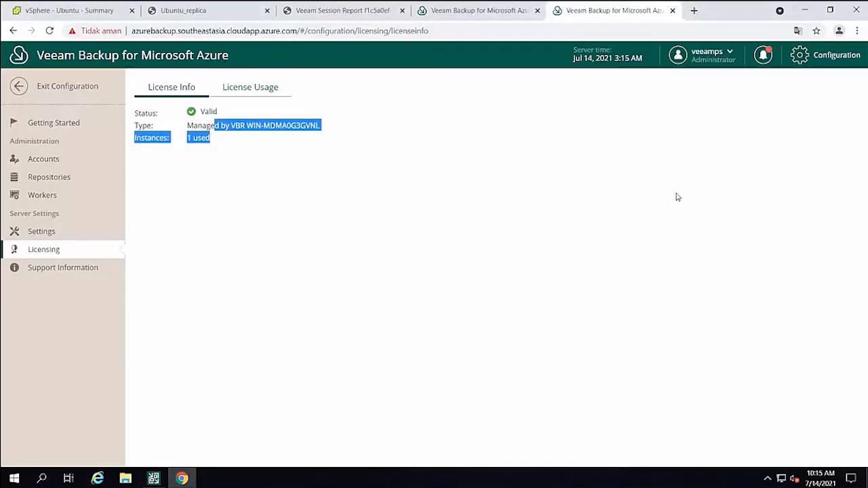
click(45, 13)
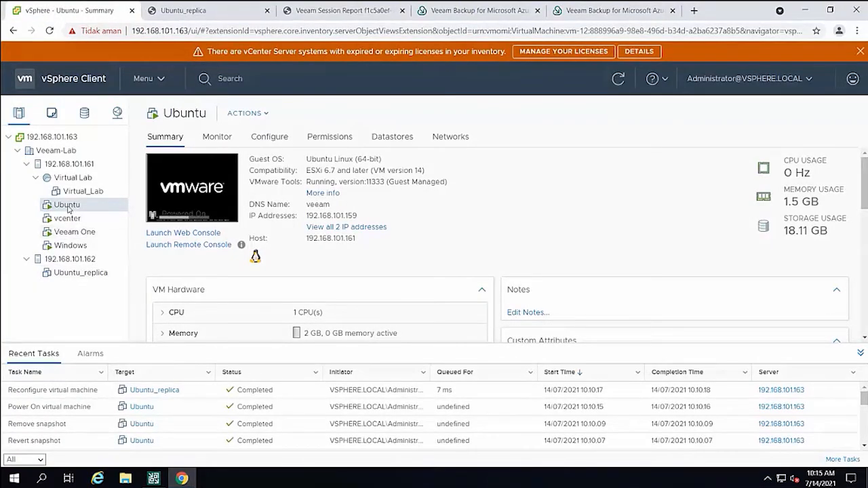
click(155, 478)
double_click(353, 132)
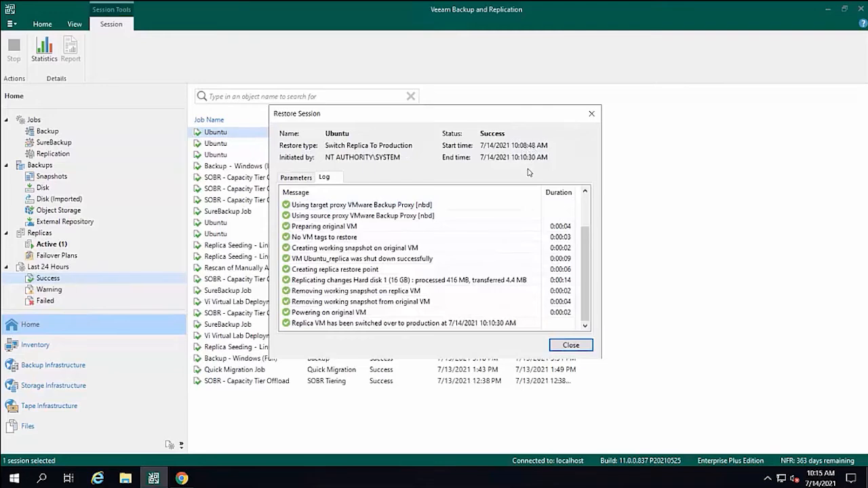
click(571, 345)
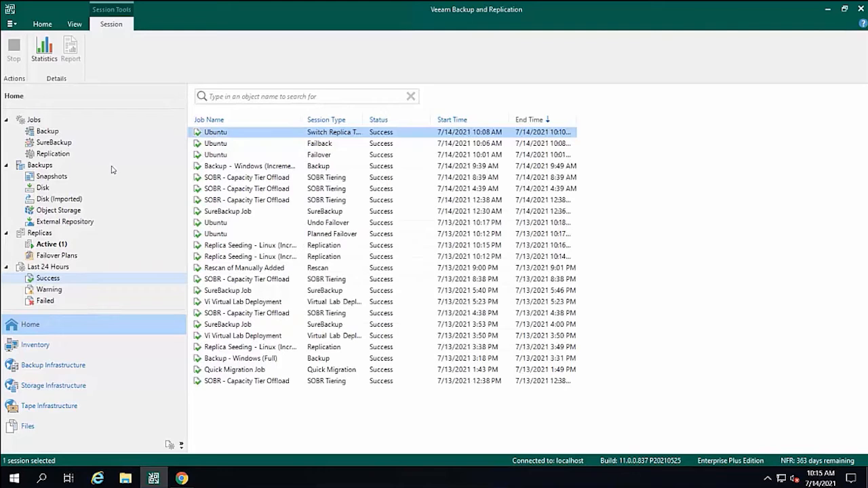
Commit the failback for the active Ubuntu replica and close its restore session.
click(64, 248)
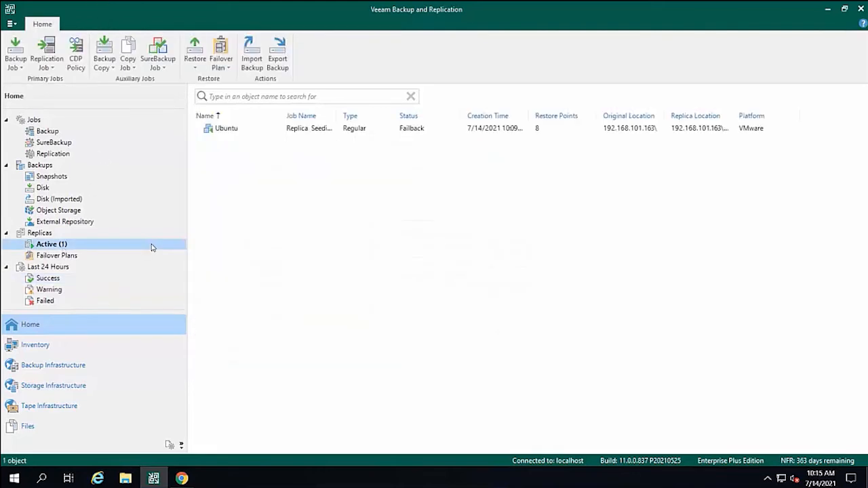
click(236, 130)
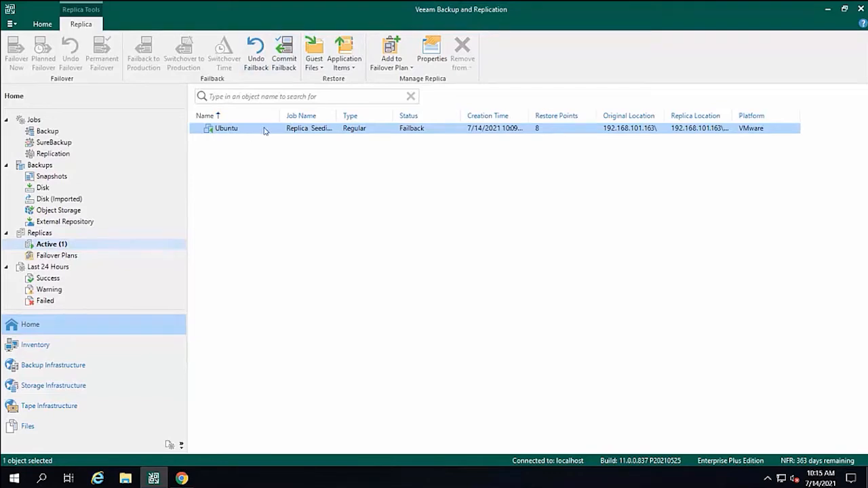
click(284, 63)
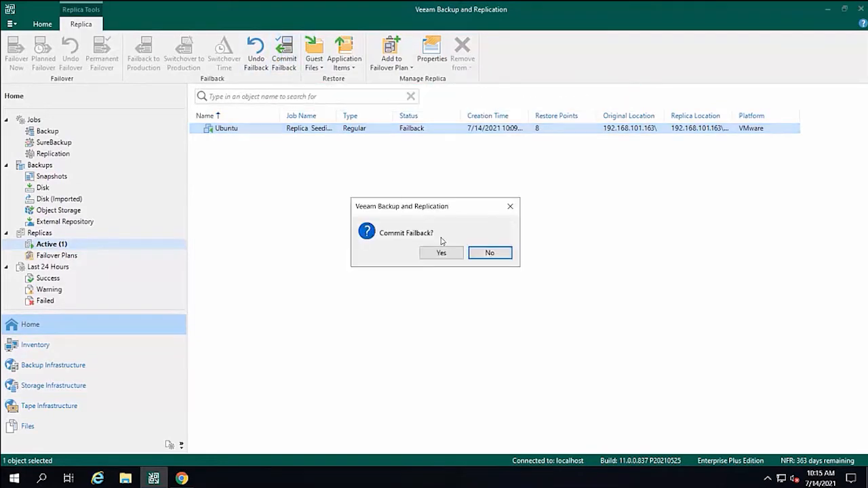
click(447, 254)
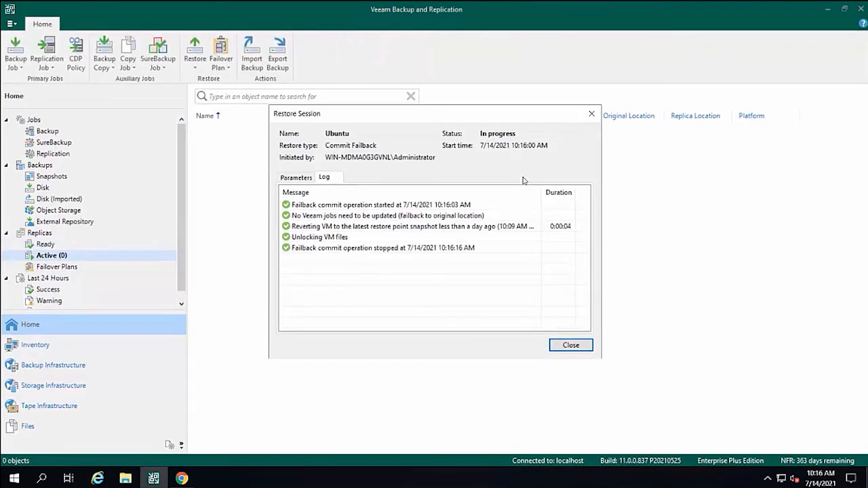
click(570, 345)
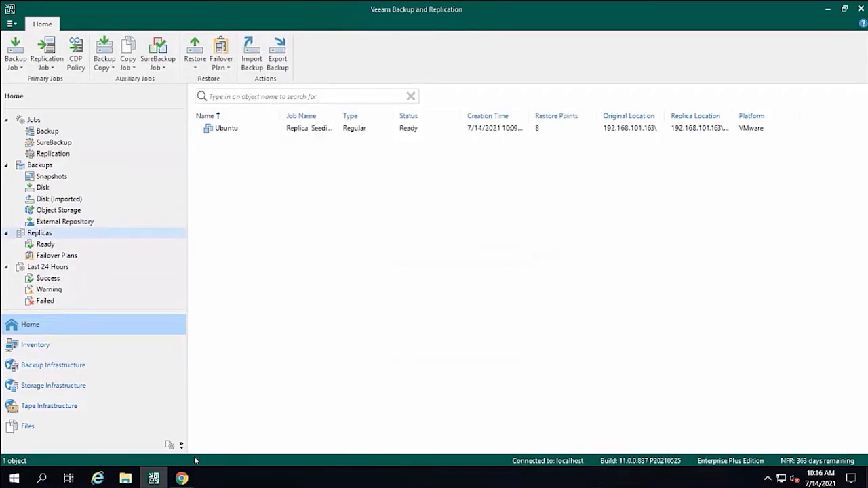
Switch to vSphere Client in Chrome, replace the replica's console with the original Ubuntu VM's web console, and log in with the account password.
click(181, 479)
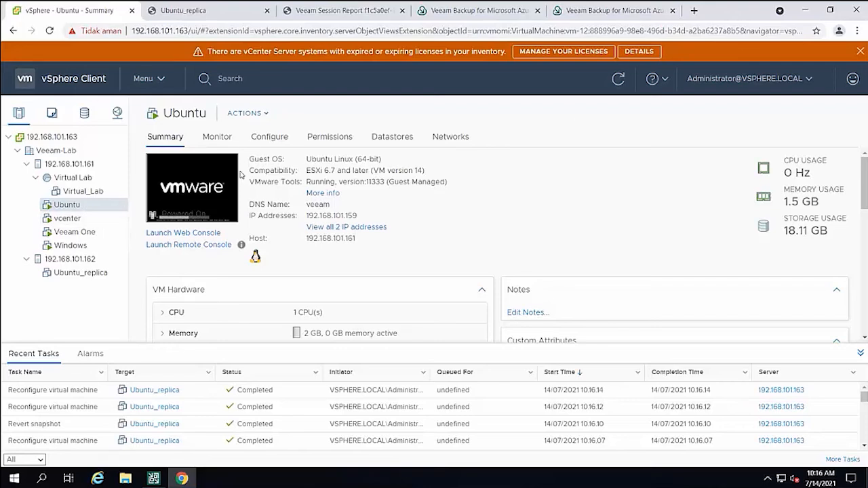
click(267, 11)
click(205, 185)
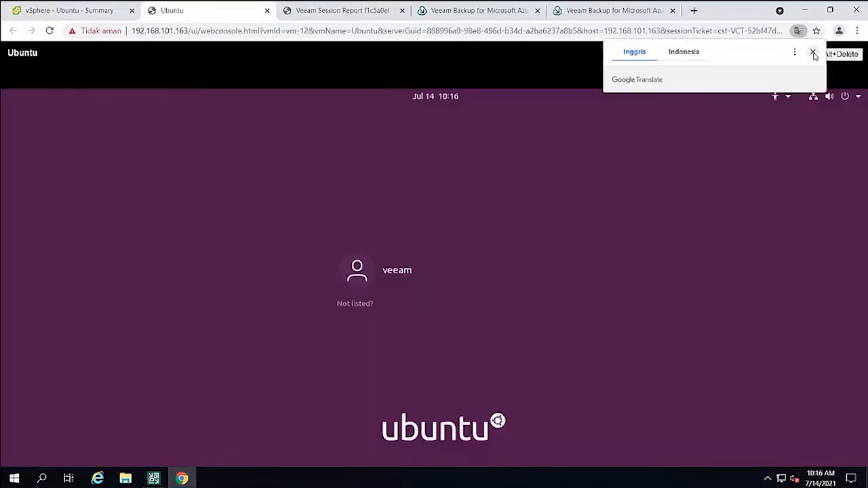
click(813, 53)
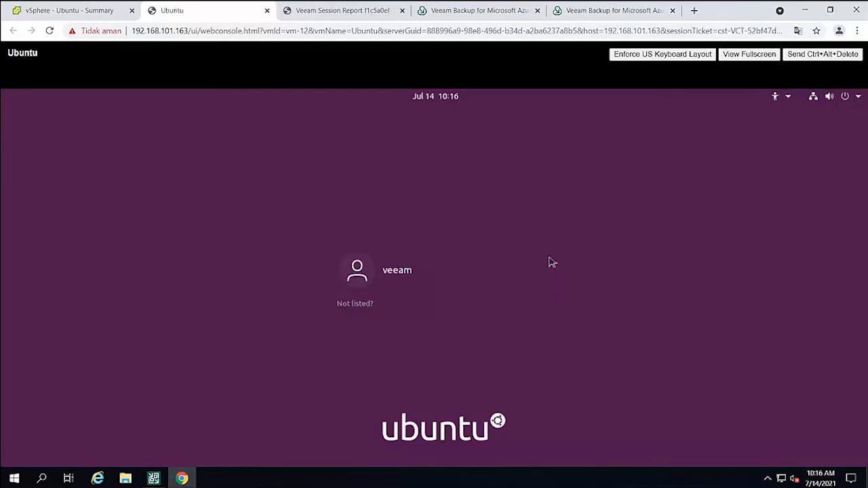
click(432, 284)
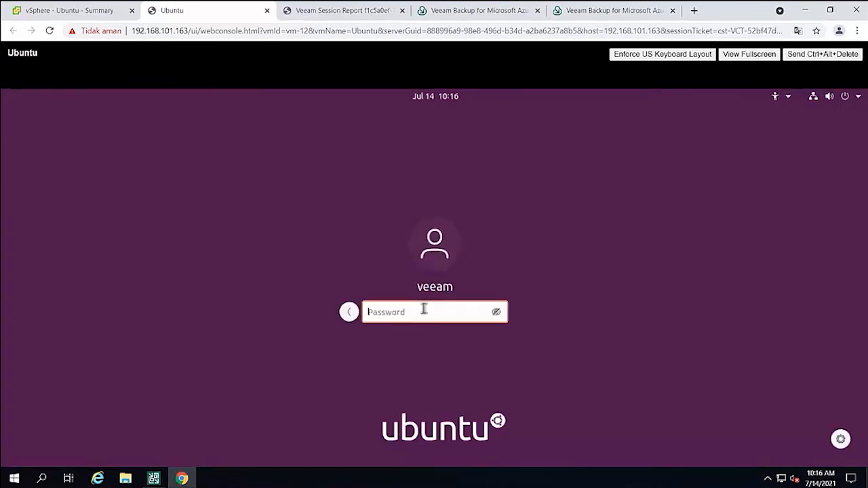
text(********)
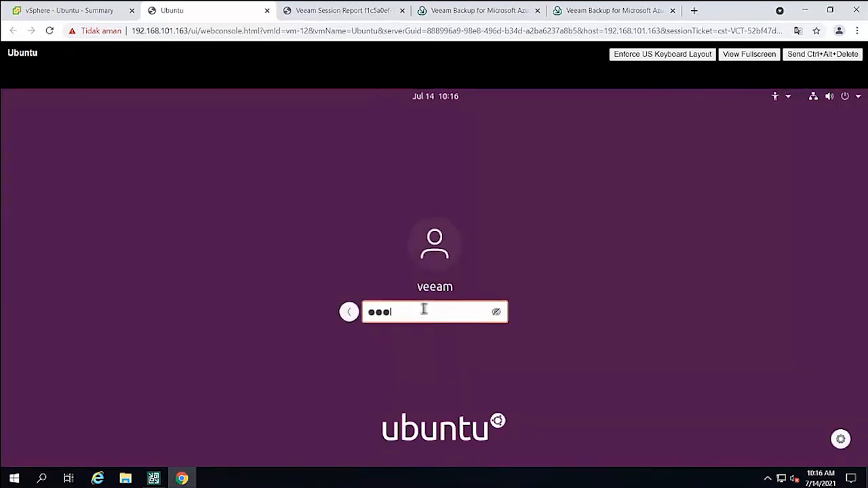
key(Return)
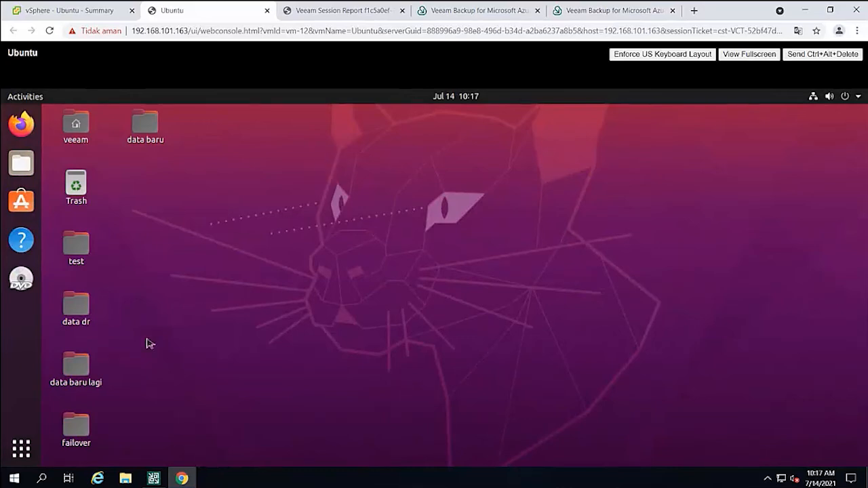
Check the contents of the failover folder on the Ubuntu desktop and close its window.
click(78, 425)
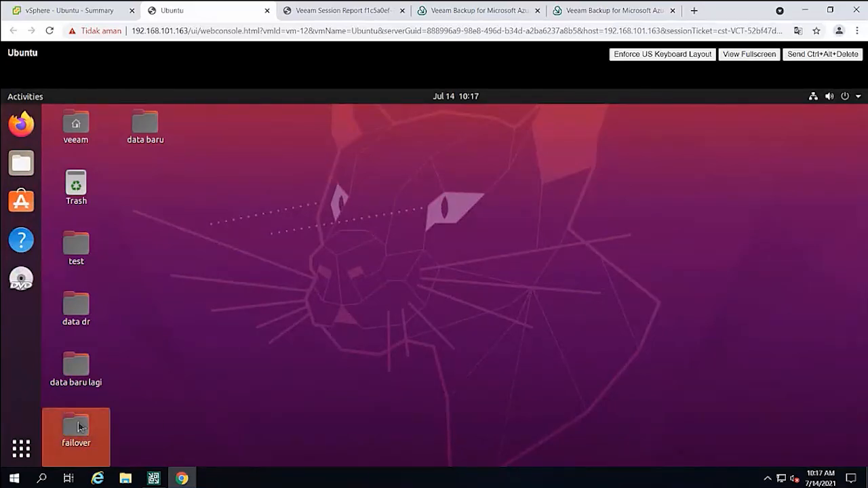
double_click(78, 425)
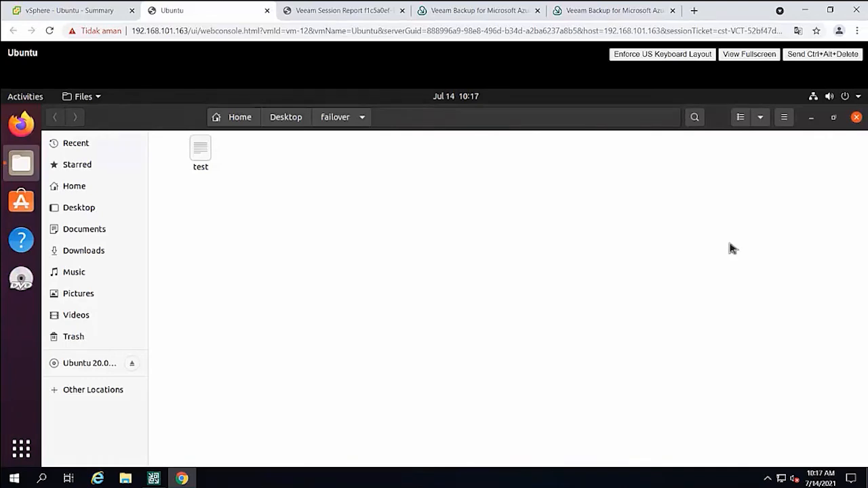
click(856, 118)
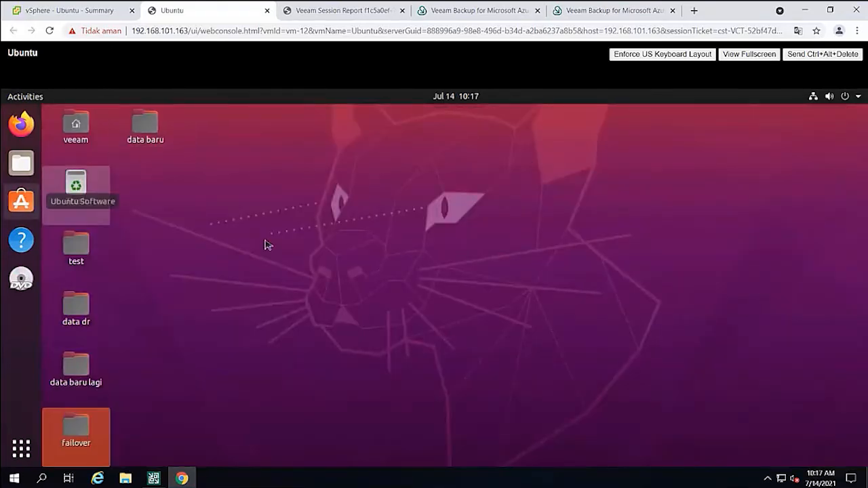
Switch to Veeam Backup and Replication and open the Replica Seeding - Linux replication job for editing with replica seeding turned off.
click(155, 478)
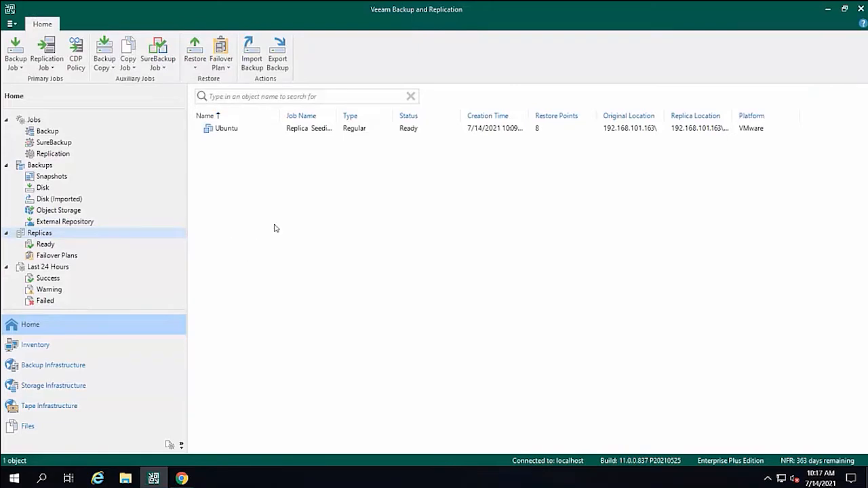
click(54, 154)
click(209, 133)
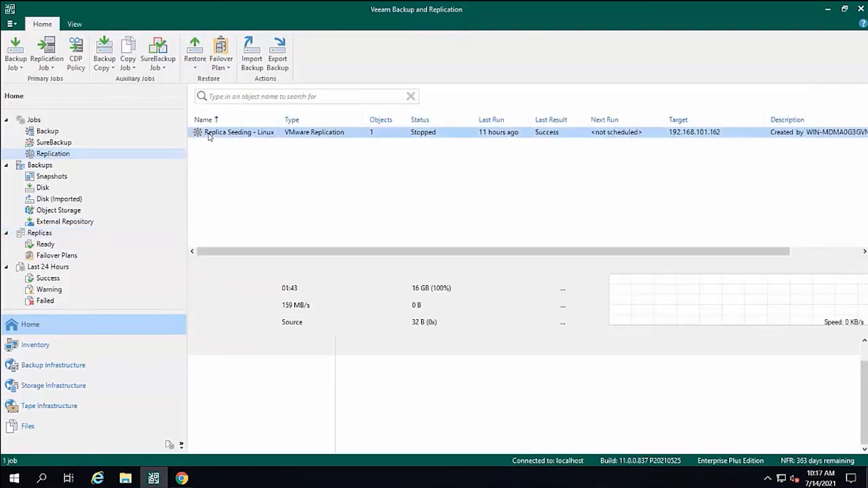
right_click(209, 135)
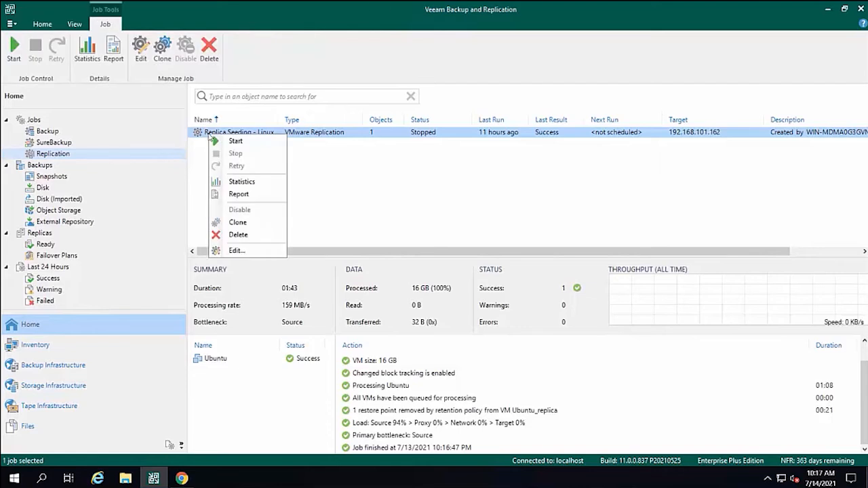
click(254, 251)
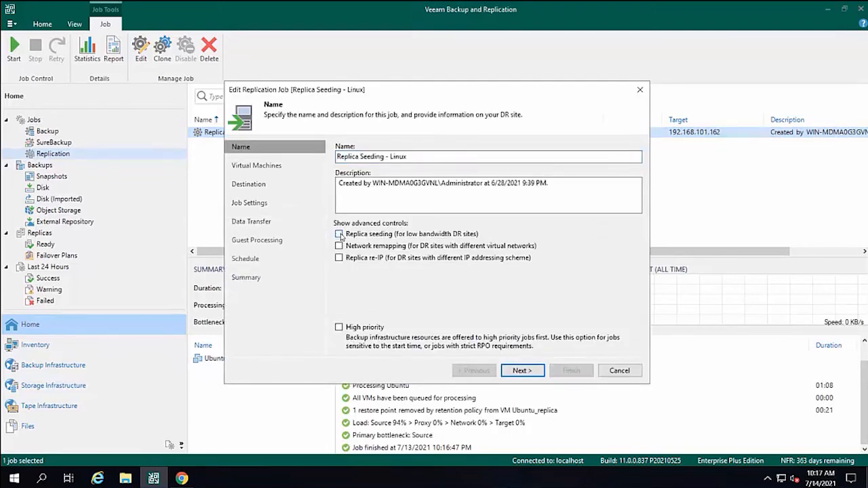
click(339, 234)
Review the replication job's virtual machines, destination, job settings, data transfer, guest processing and schedule, and exit without applying changes.
click(520, 372)
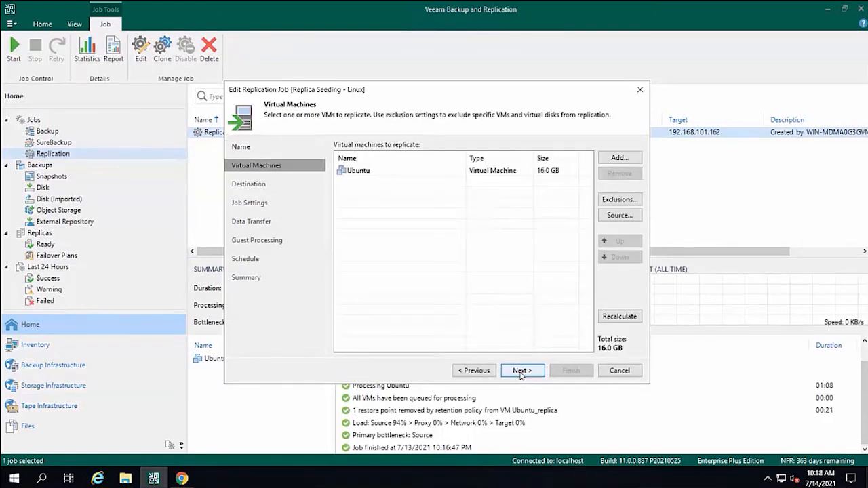
click(521, 372)
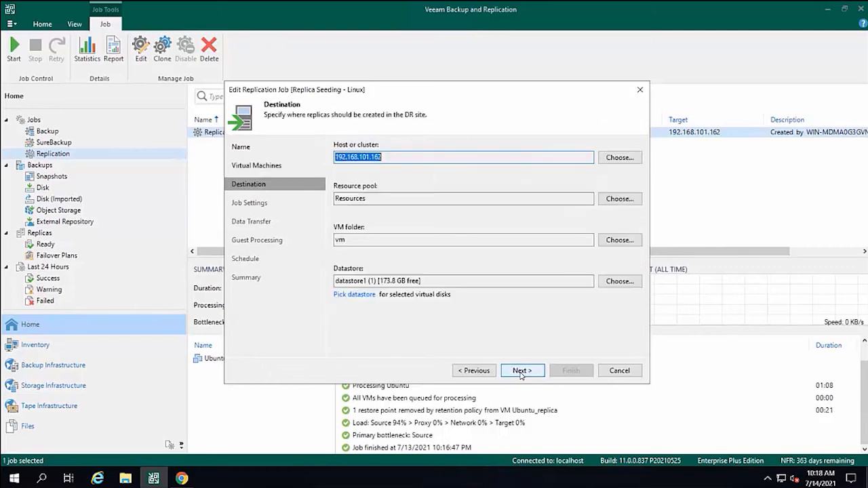
click(521, 372)
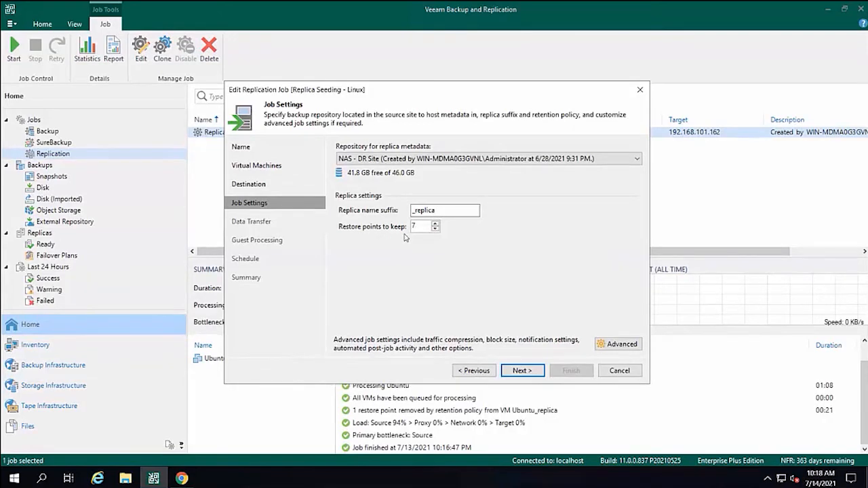
click(522, 371)
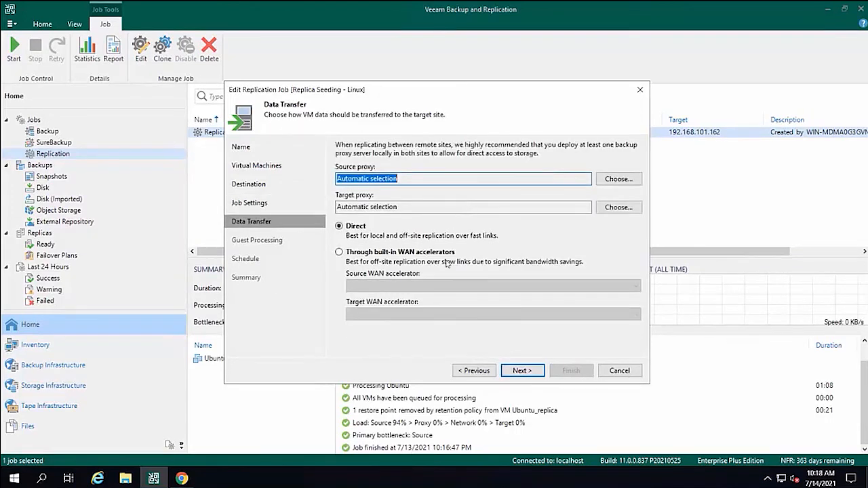
click(528, 366)
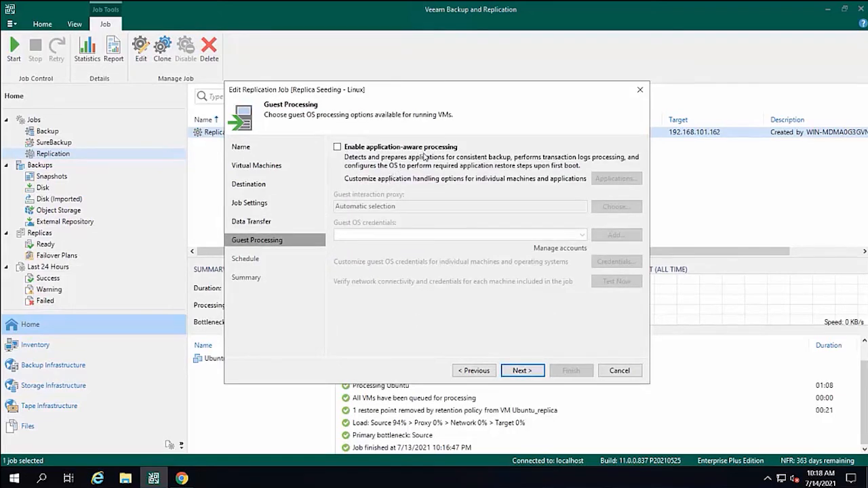
click(523, 370)
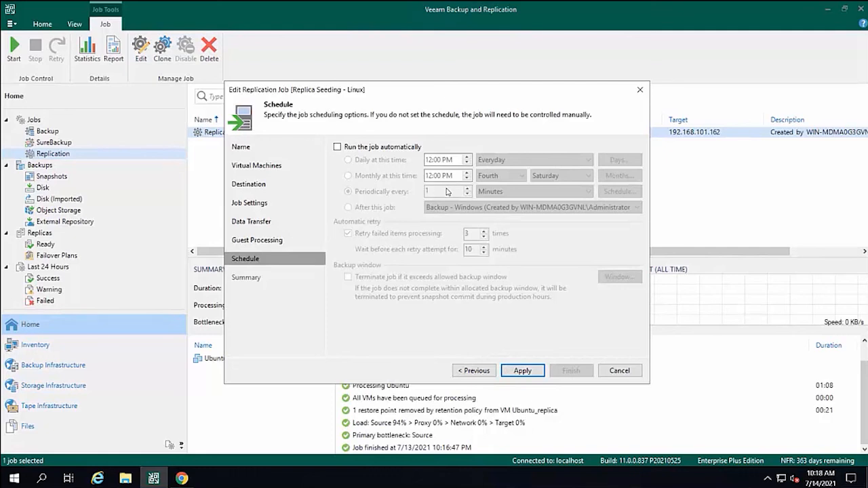
click(631, 373)
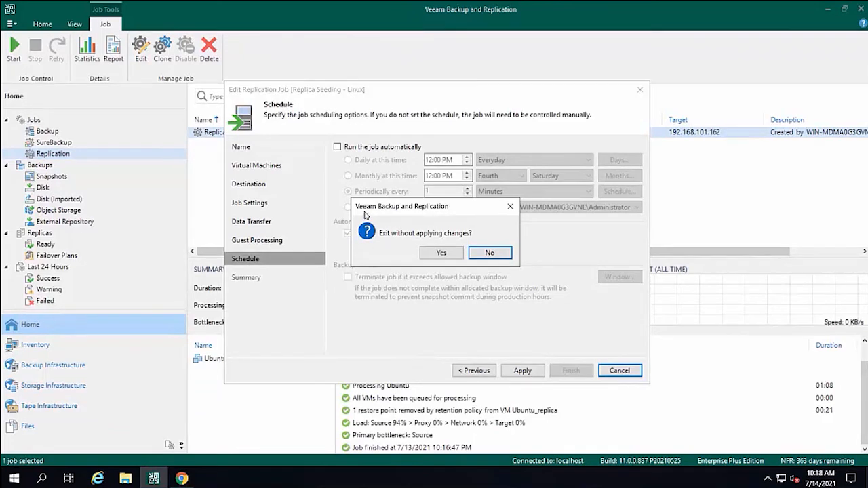
click(432, 257)
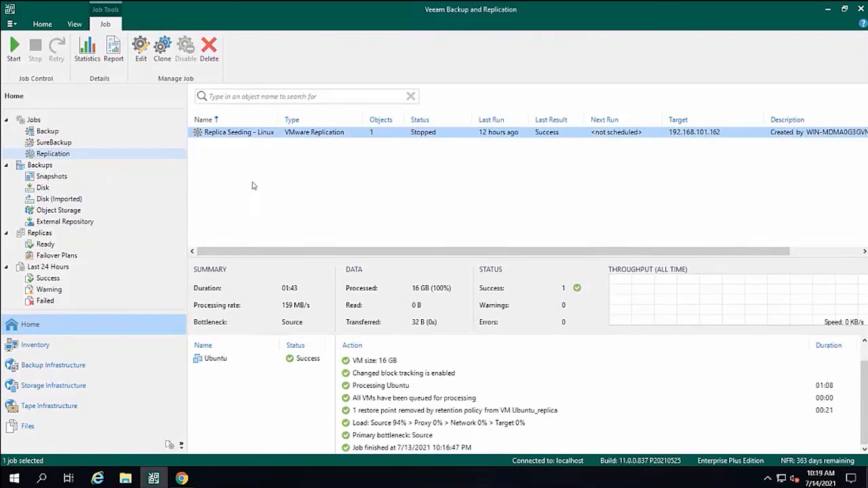
Review the restore options available for the Ubuntu VM in the imported disk backups without starting any.
click(54, 201)
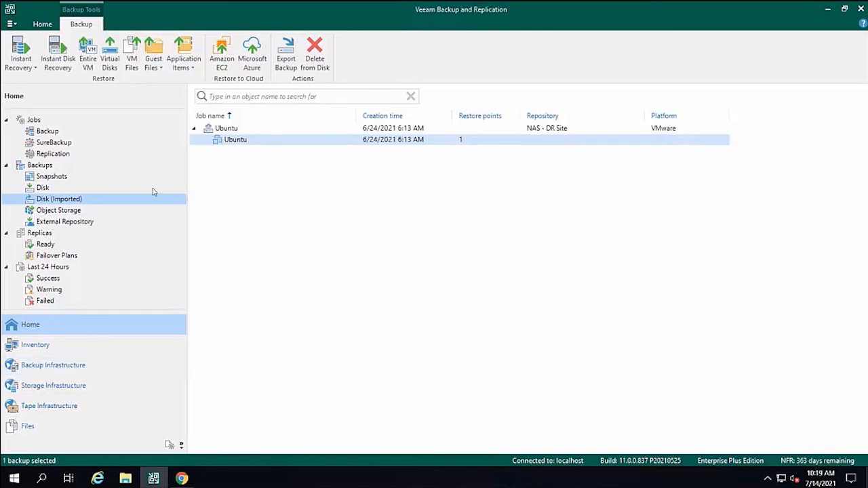
click(238, 141)
right_click(240, 141)
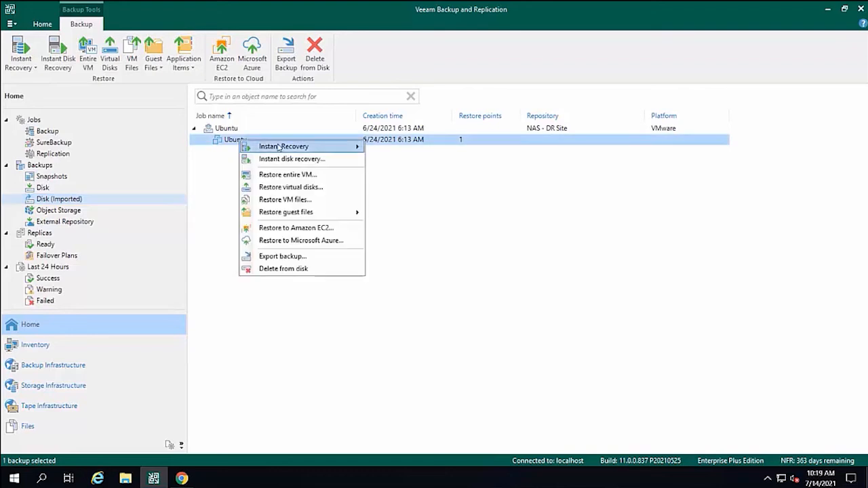
mouse_move(278, 148)
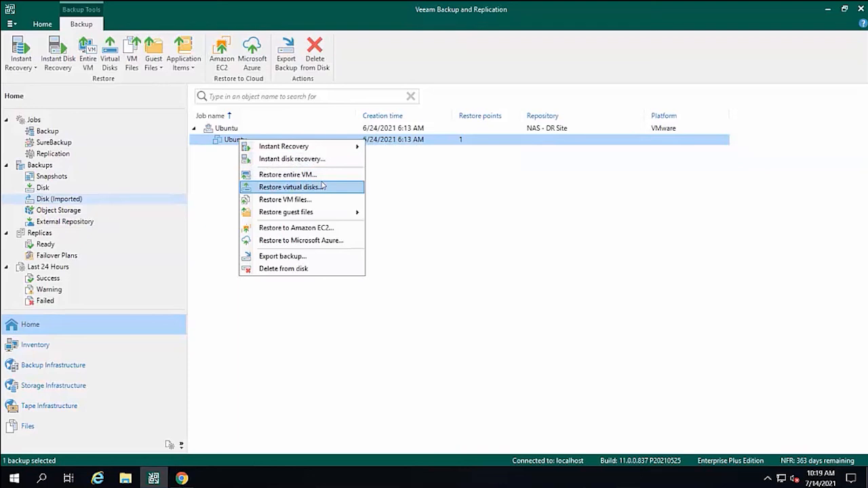
click(403, 196)
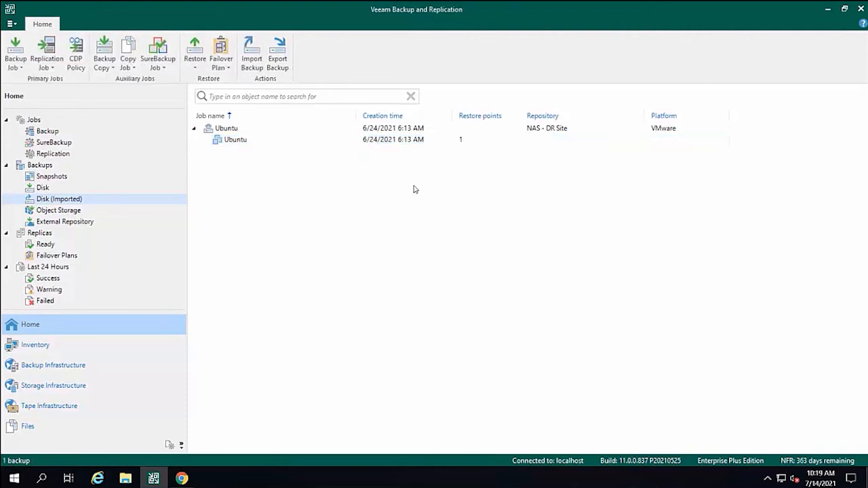